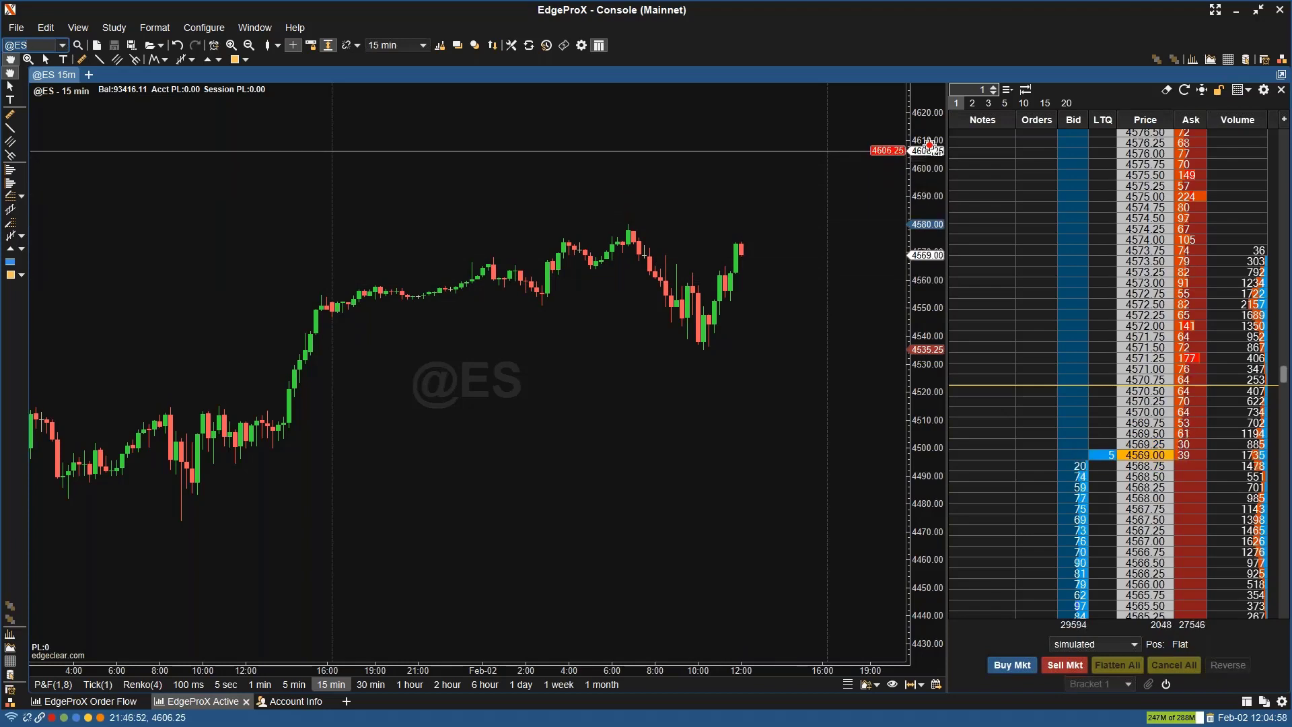
Step: Place LMT-SIM orders at 4609.25 and 4587.25 on the price axis, then cancel both
left_click(929, 142)
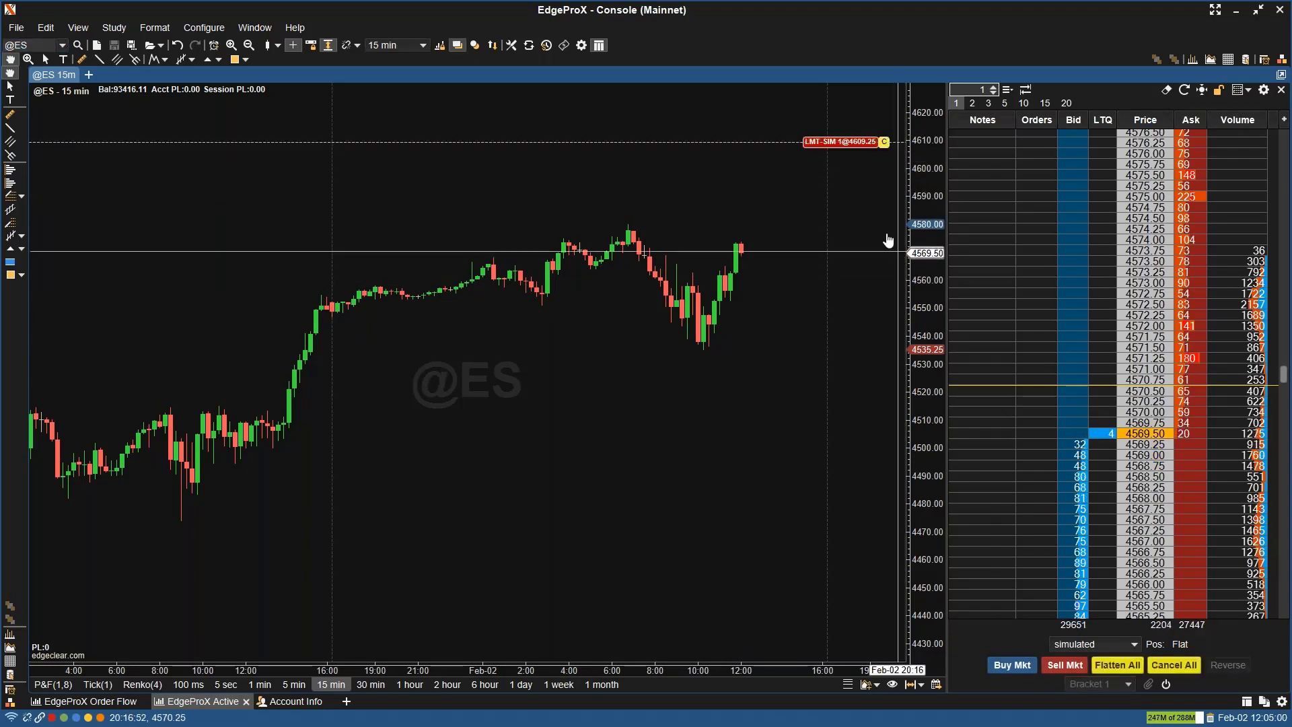
left_click(930, 204)
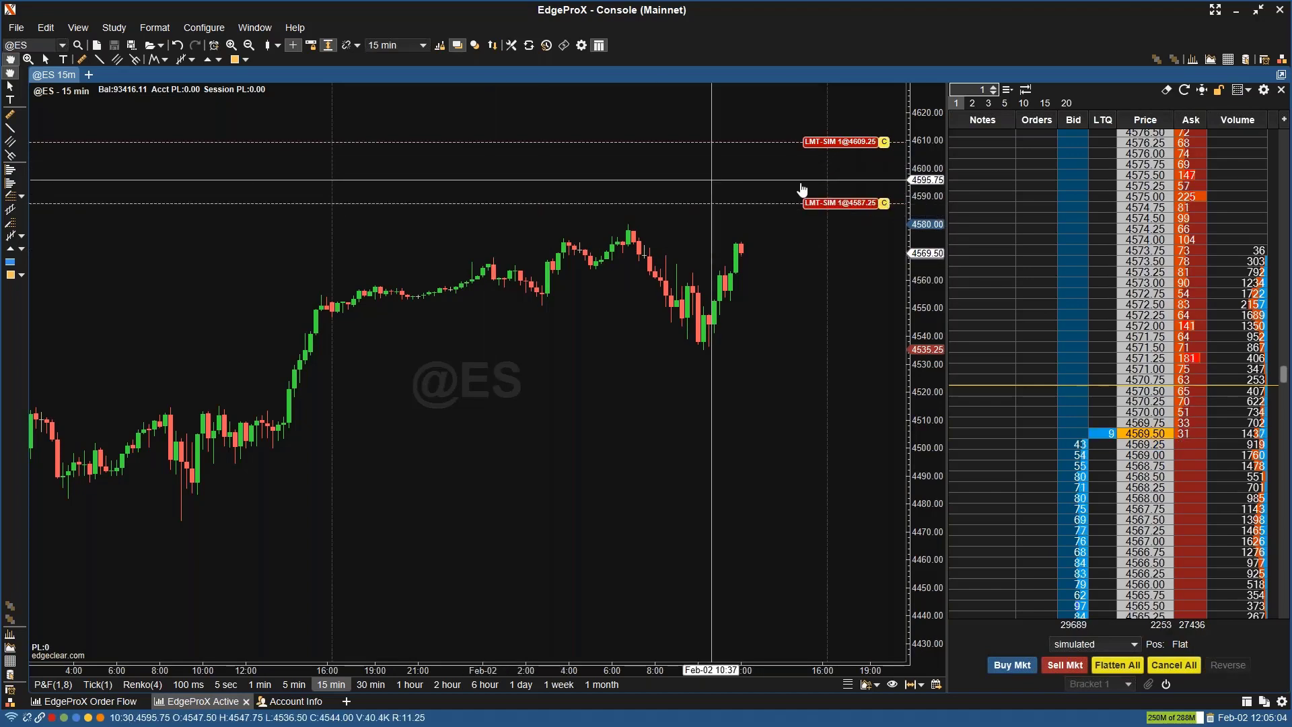
left_click(884, 204)
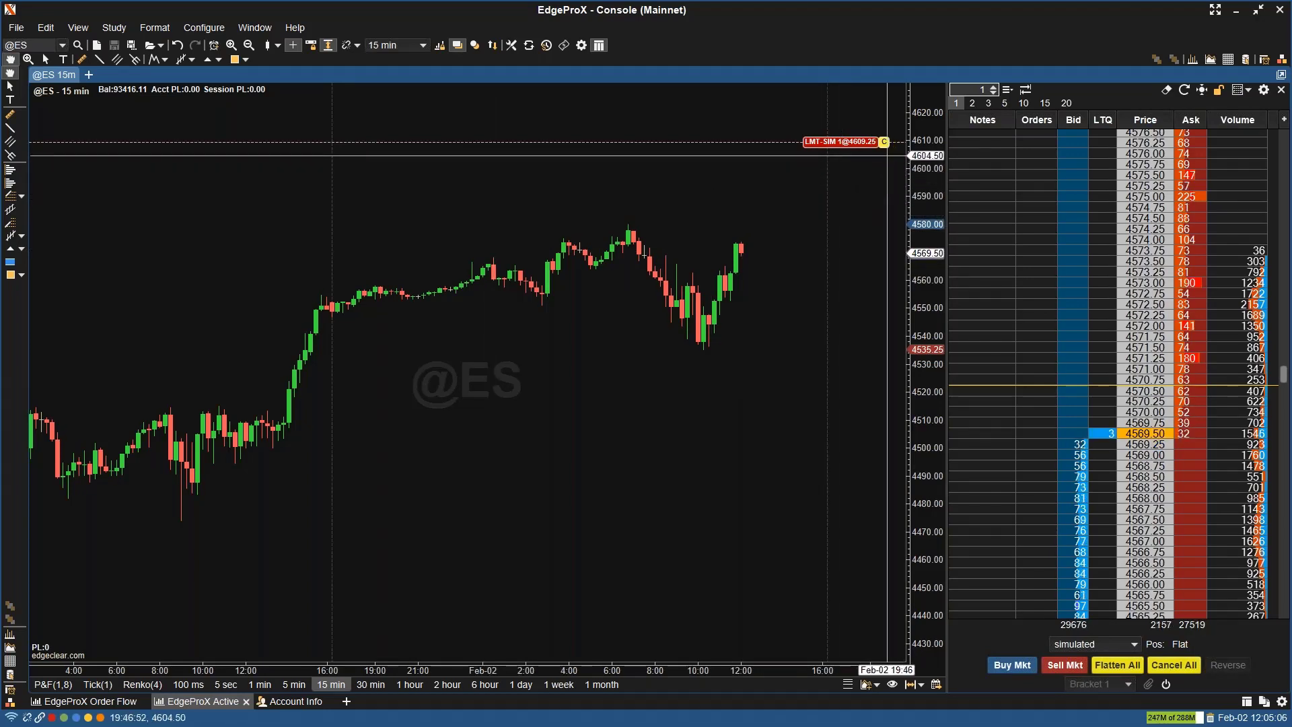
left_click(884, 141)
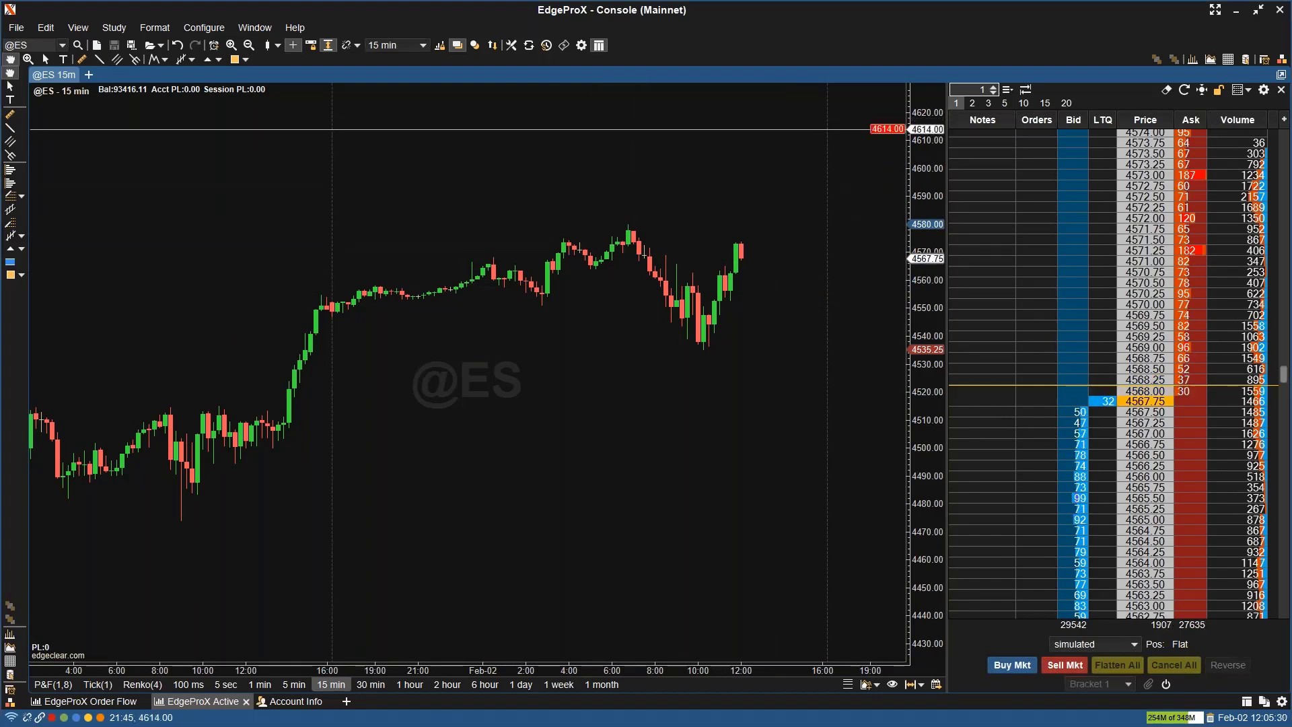
Step: Change Auto Submit from Double Click to Single Click in the Preferences Orders tab
left_click(206, 30)
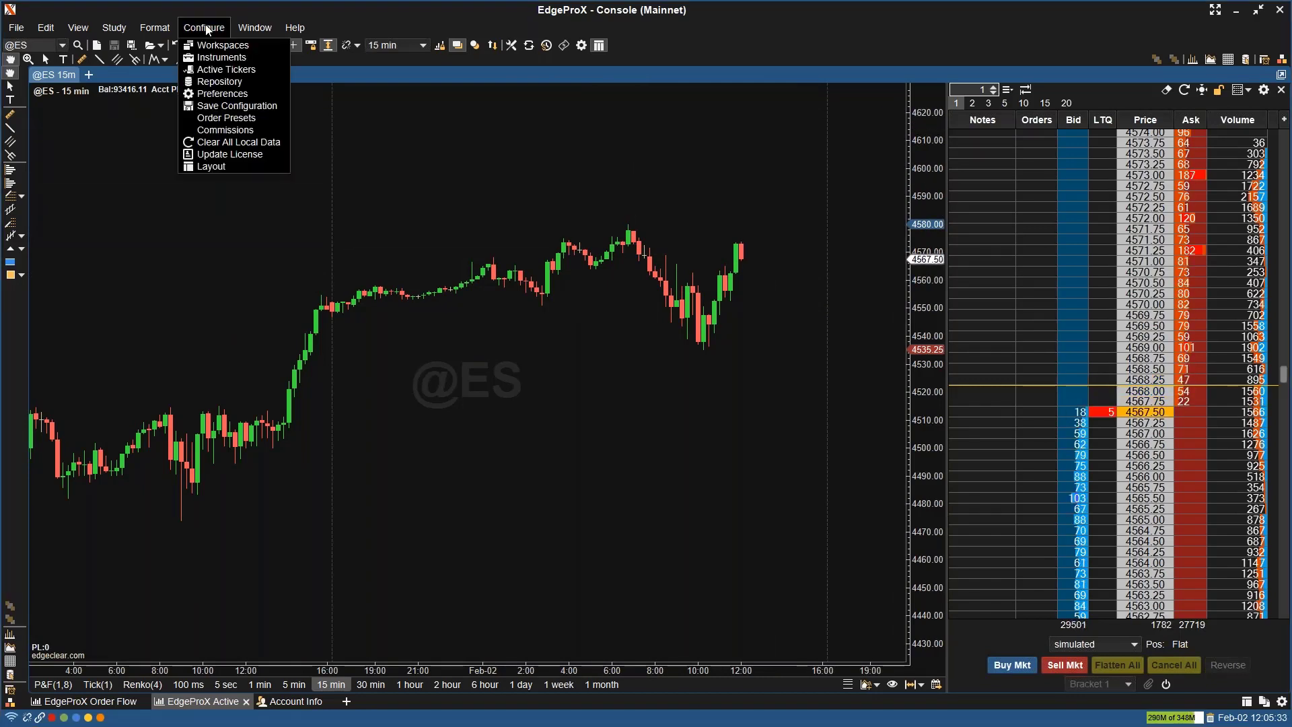
left_click(228, 94)
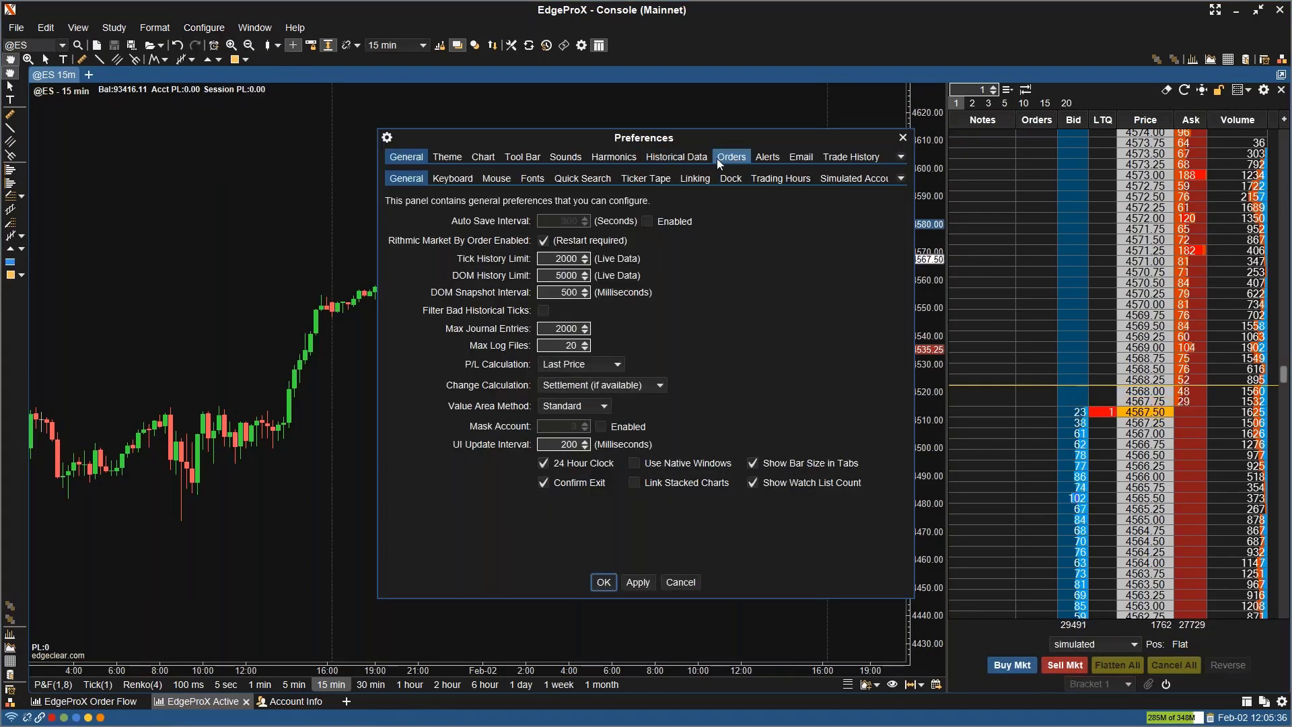
left_click(731, 159)
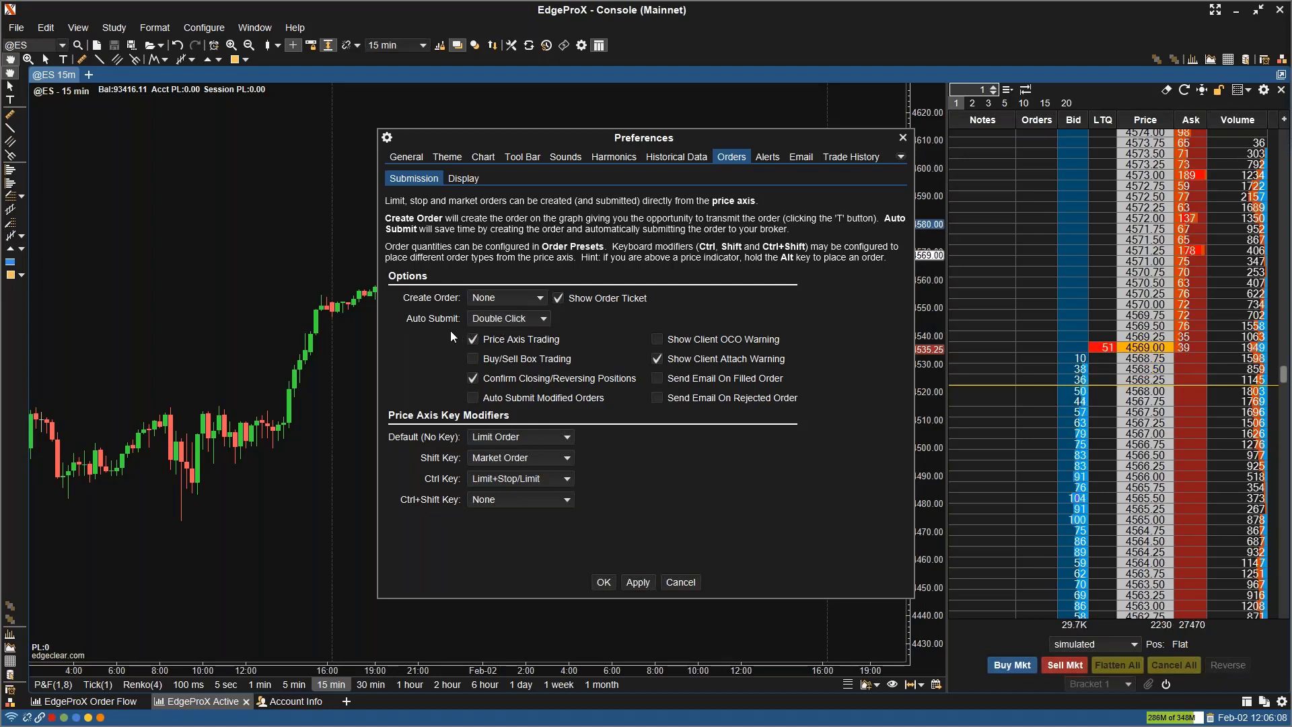
left_click(486, 319)
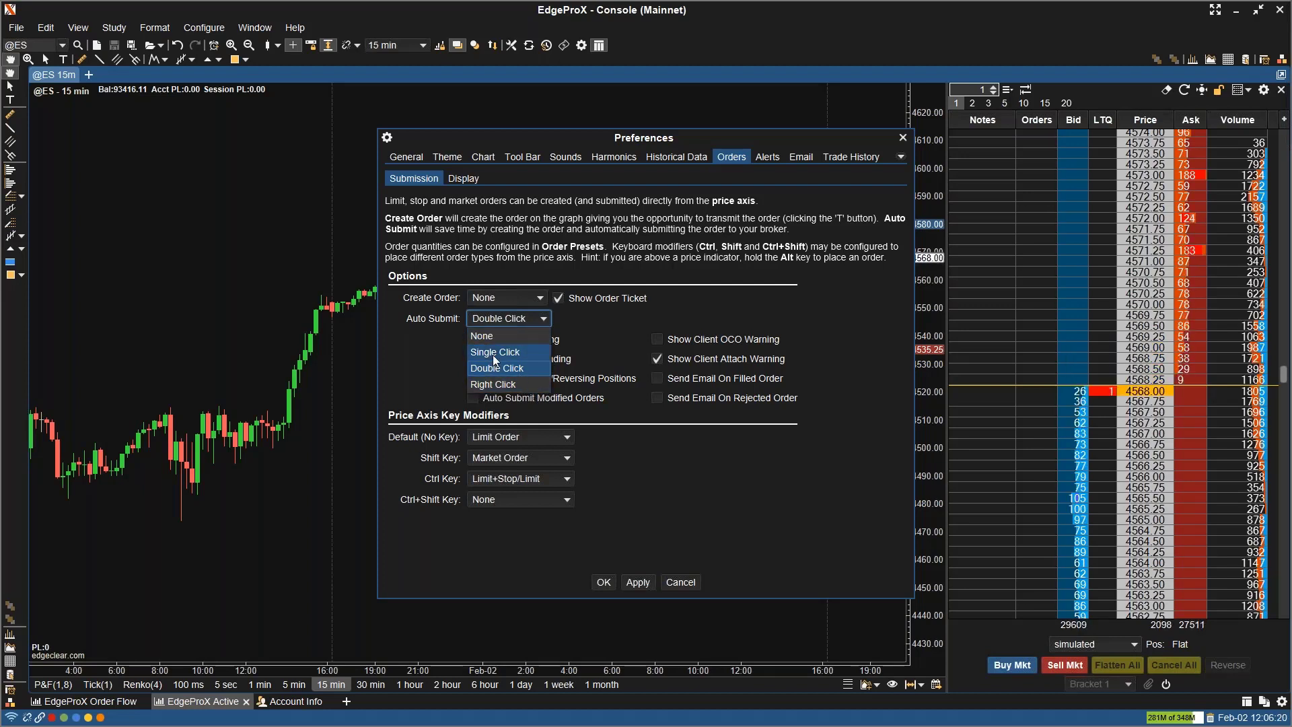
left_click(495, 353)
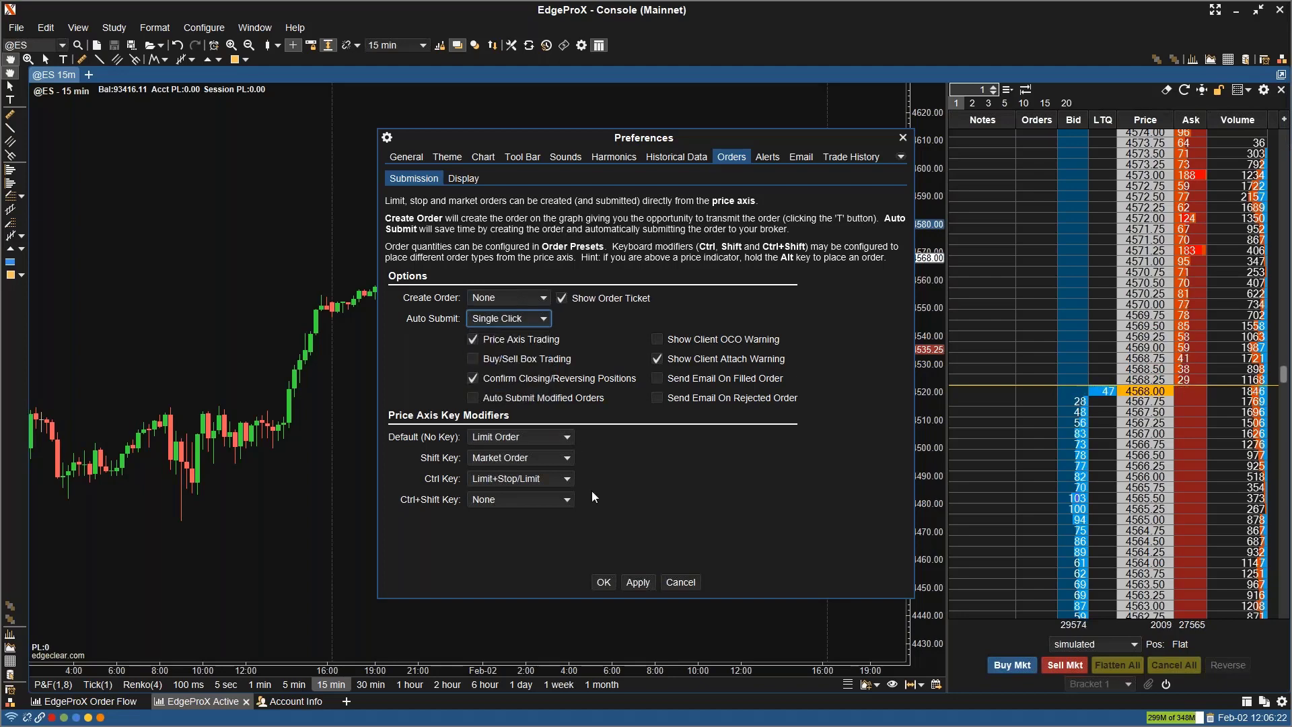
Step: Save the preferences, then place and cancel single-click limit orders at 4607.25 and 4593.75
left_click(604, 581)
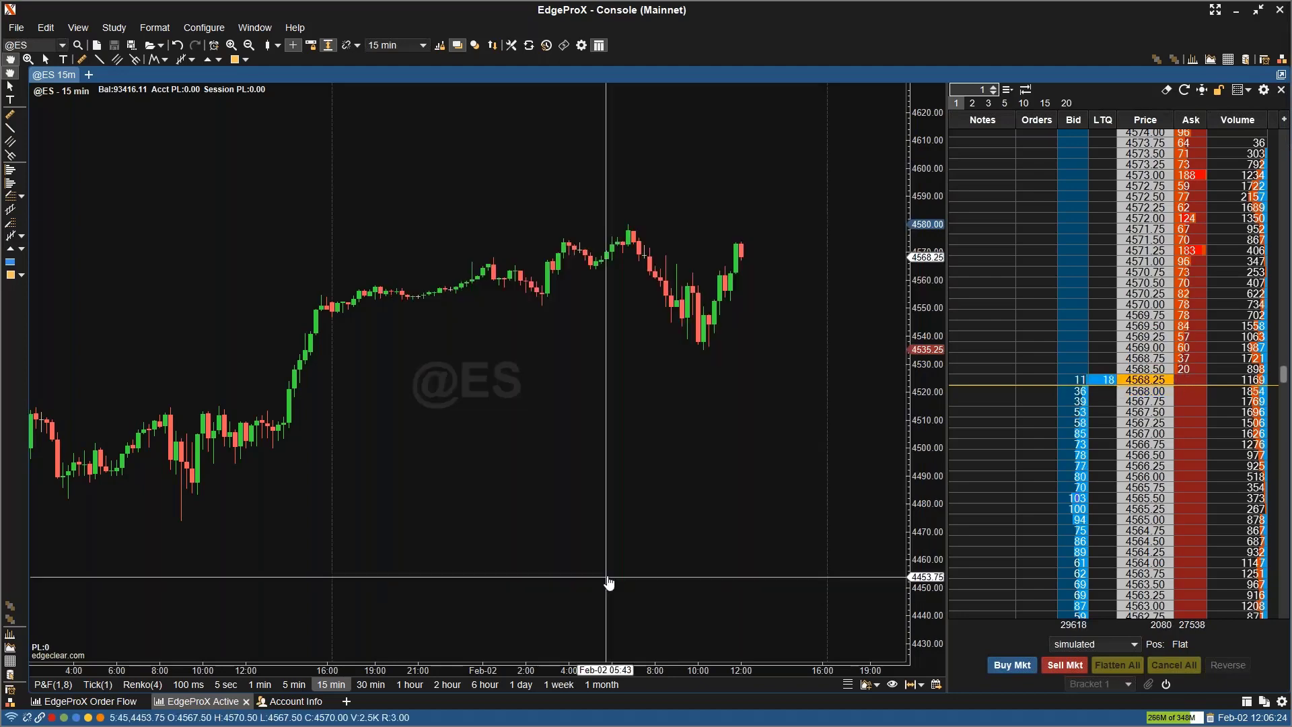
left_click(921, 148)
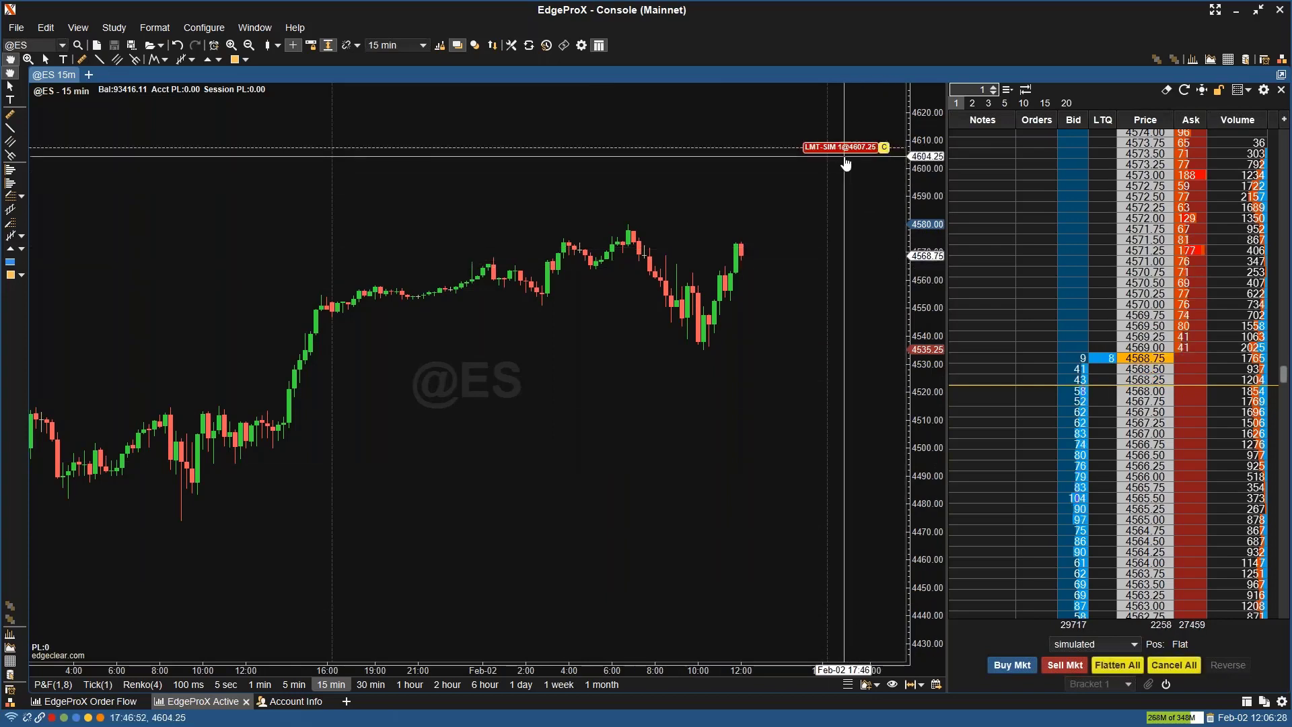
left_click(932, 187)
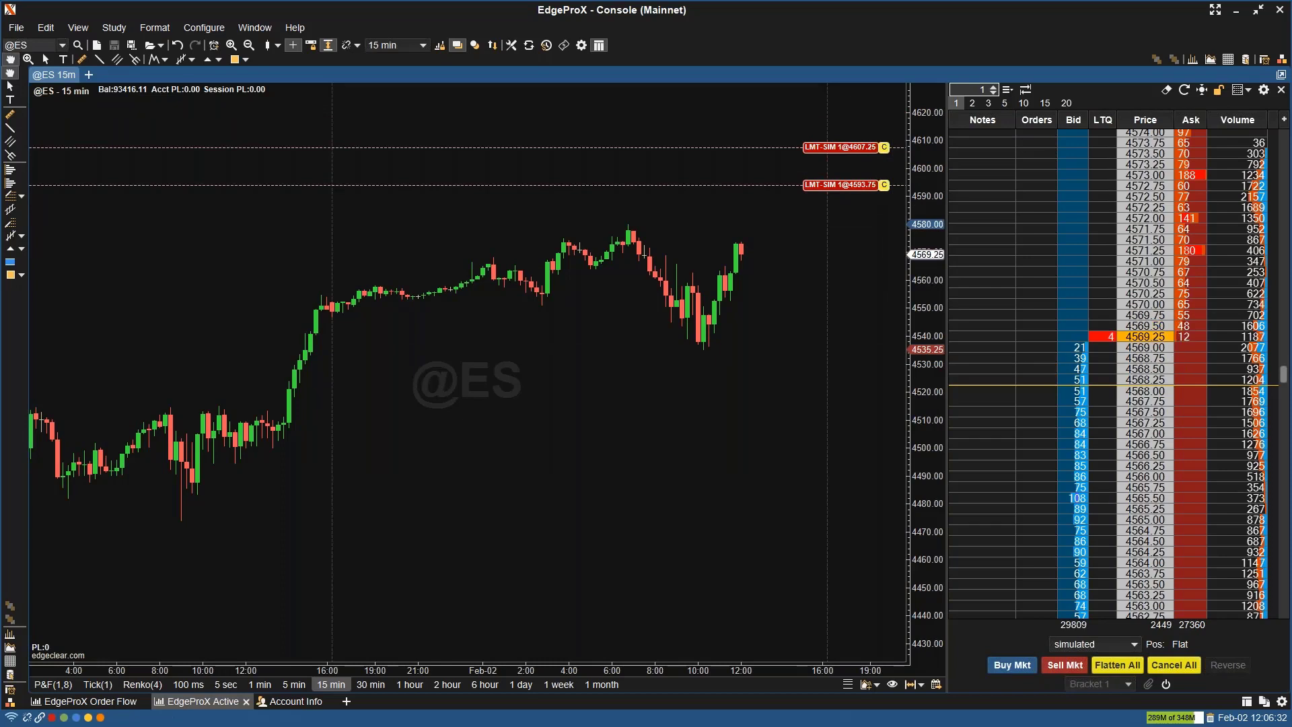
left_click(885, 147)
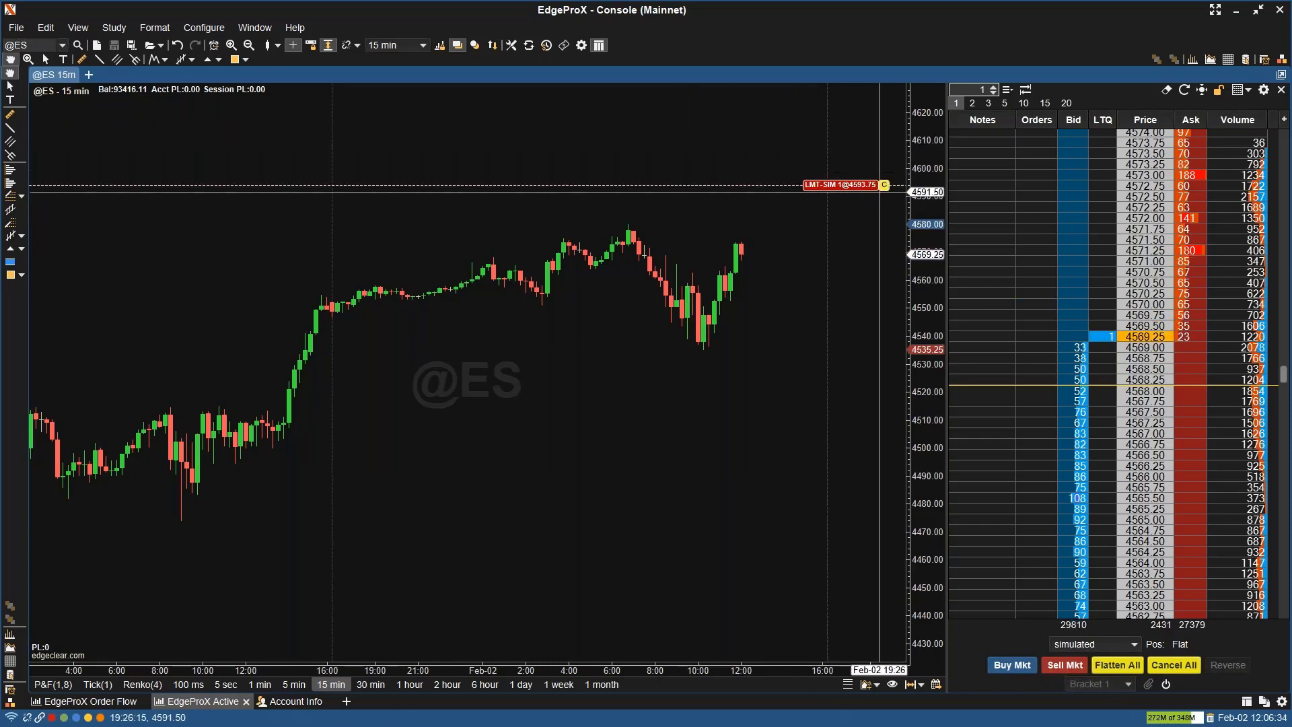
left_click(884, 185)
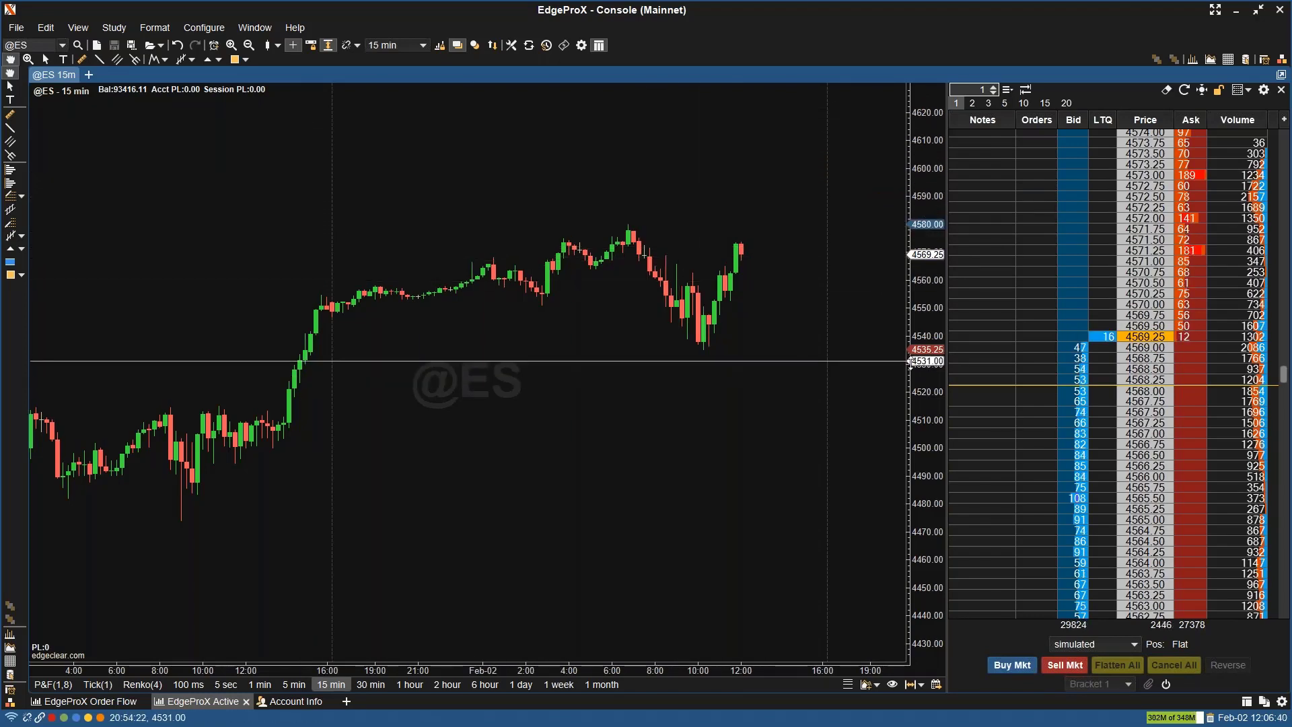
Step: Stretch the price scale vertically, then place and cancel a limit order at 4515.25
left_click_drag(917, 364, 925, 453)
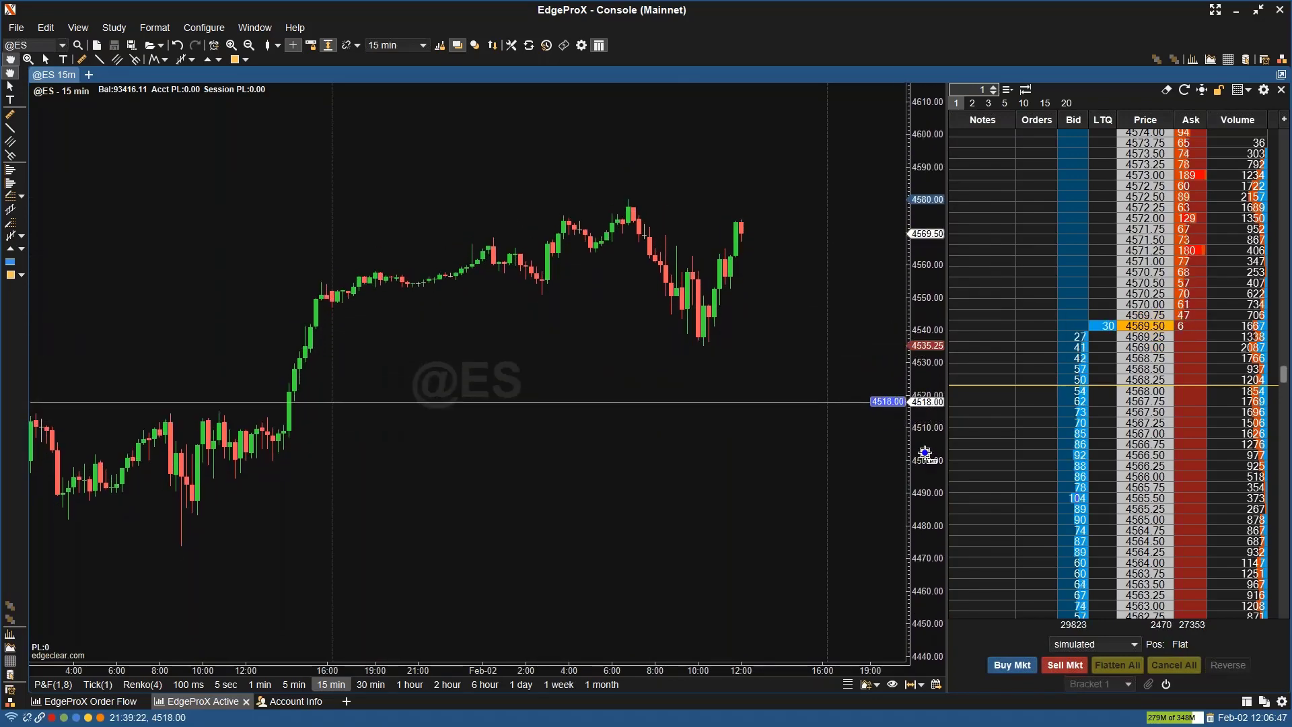
left_click(917, 410)
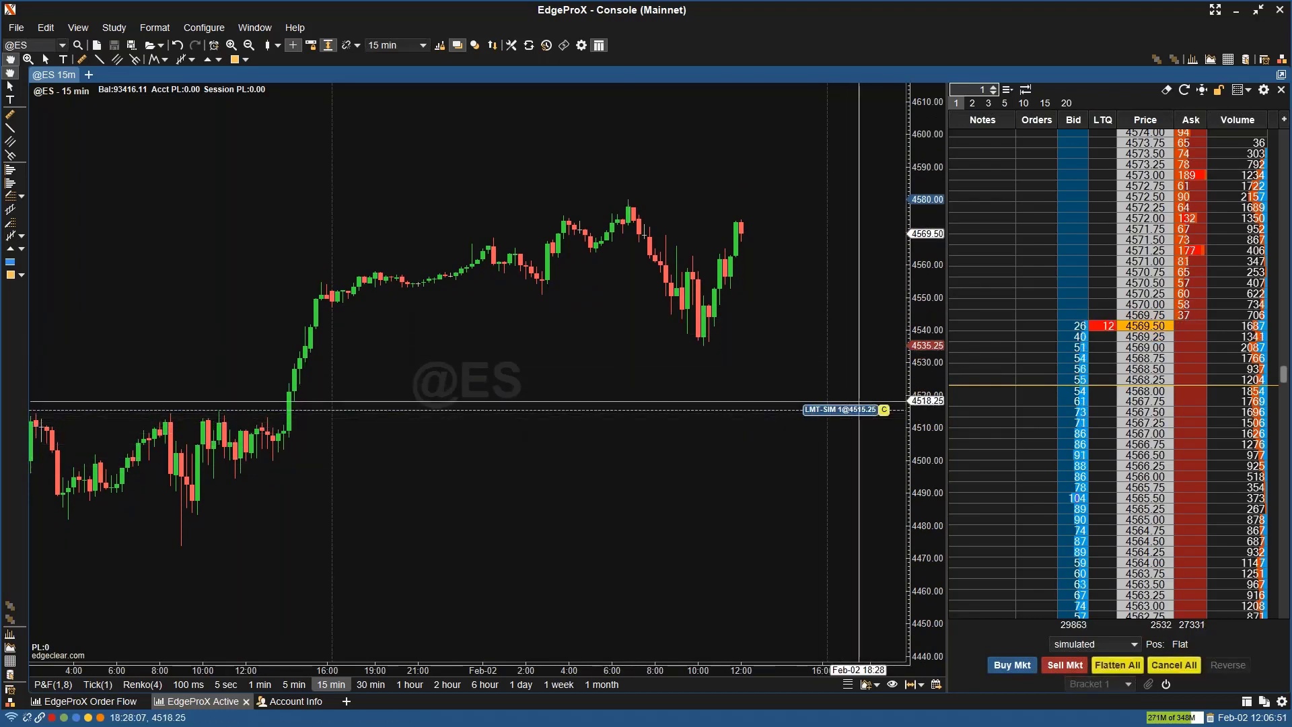
left_click(884, 409)
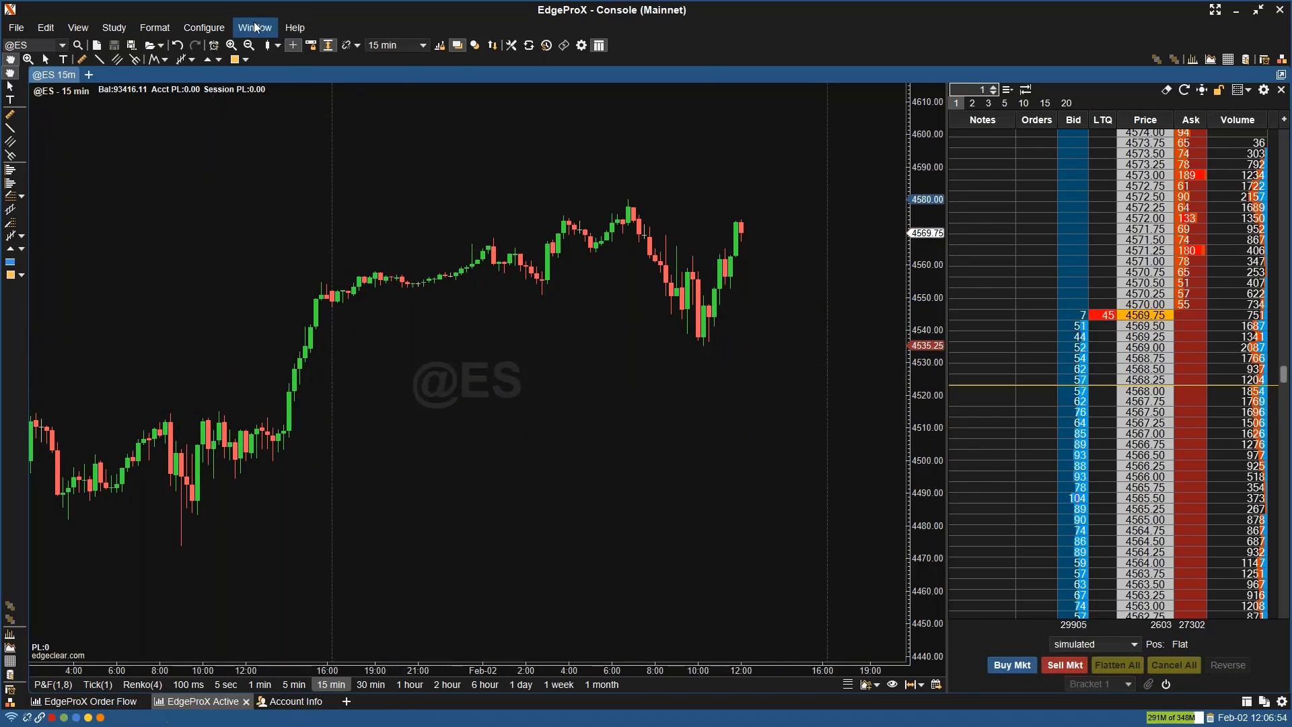
Step: Set Auto Submit back to Double Click in the Preferences Orders tab
left_click(204, 28)
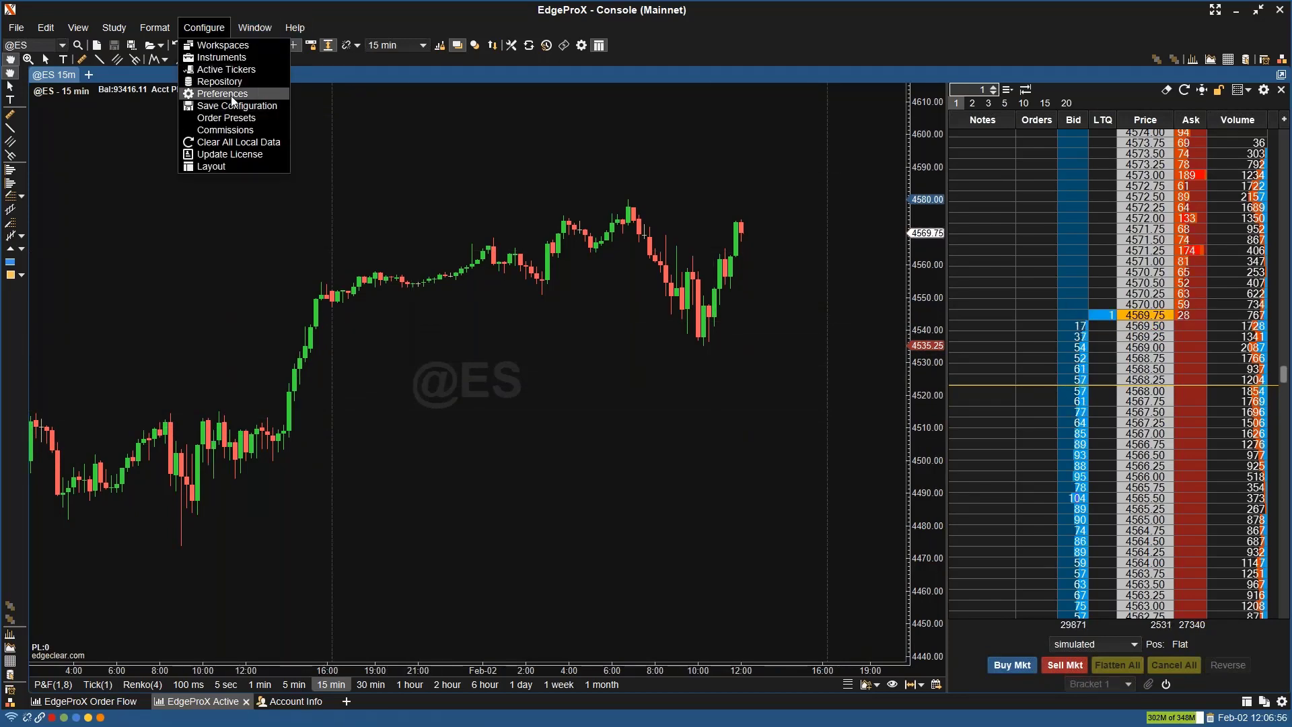
left_click(232, 95)
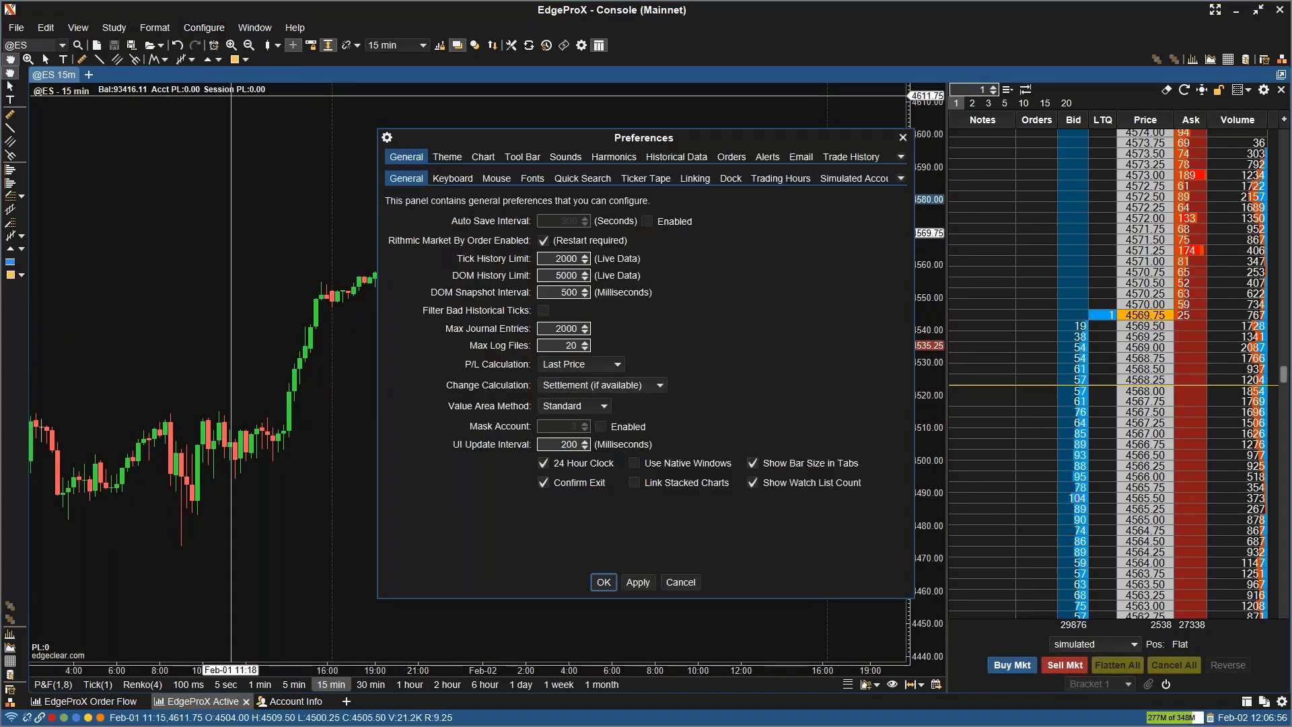
left_click(731, 157)
left_click(510, 318)
left_click(509, 372)
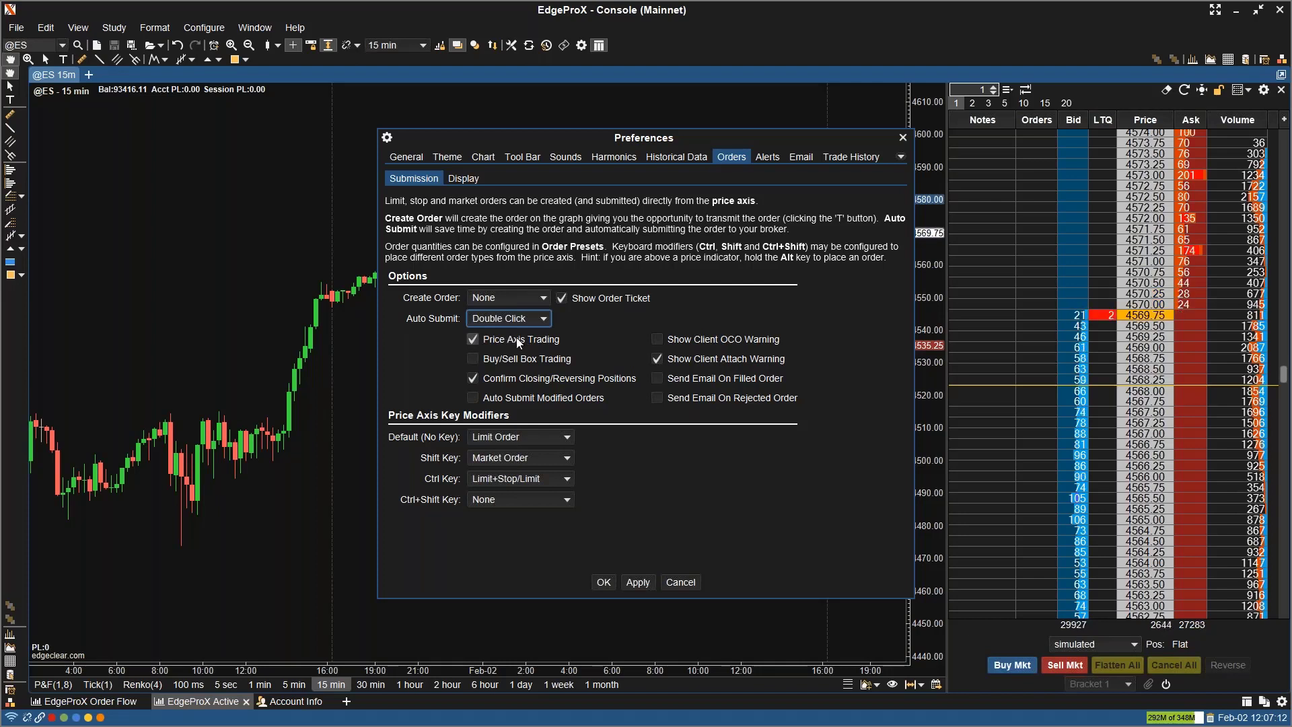
Step: Toggle Price Axis Trading, then apply and close the preferences
left_click(474, 340)
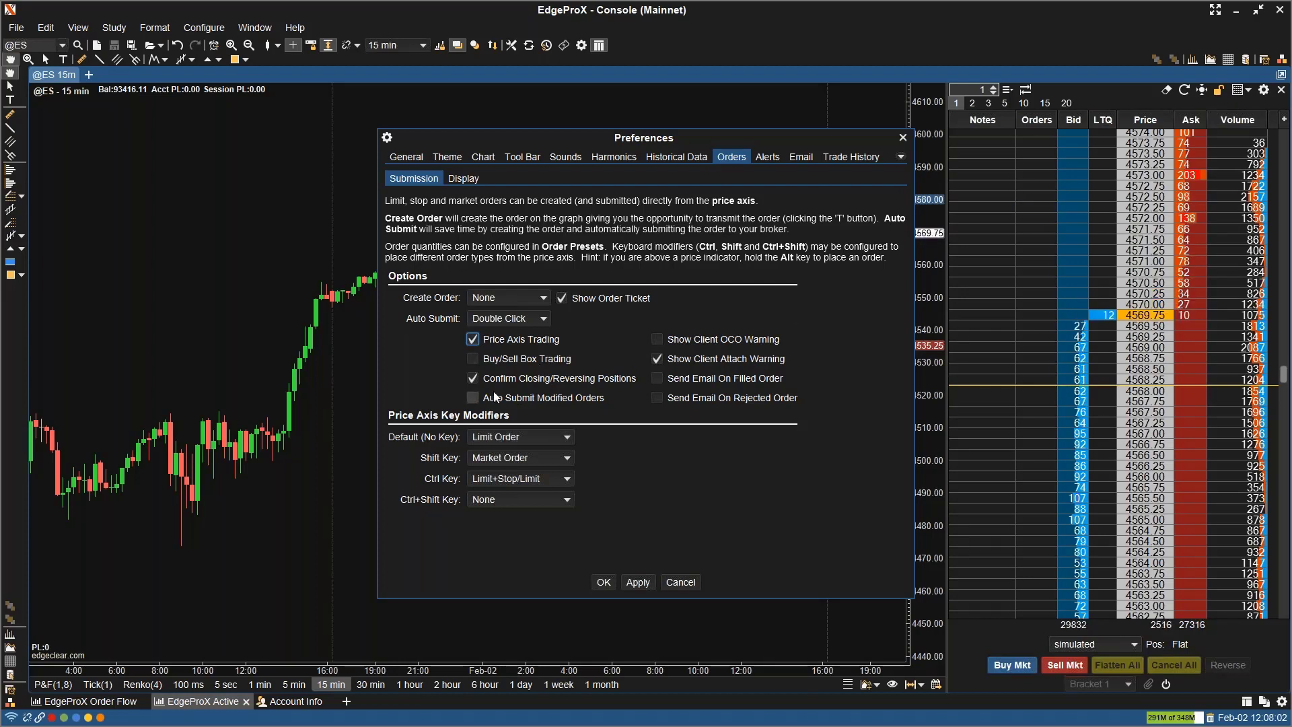
left_click(639, 583)
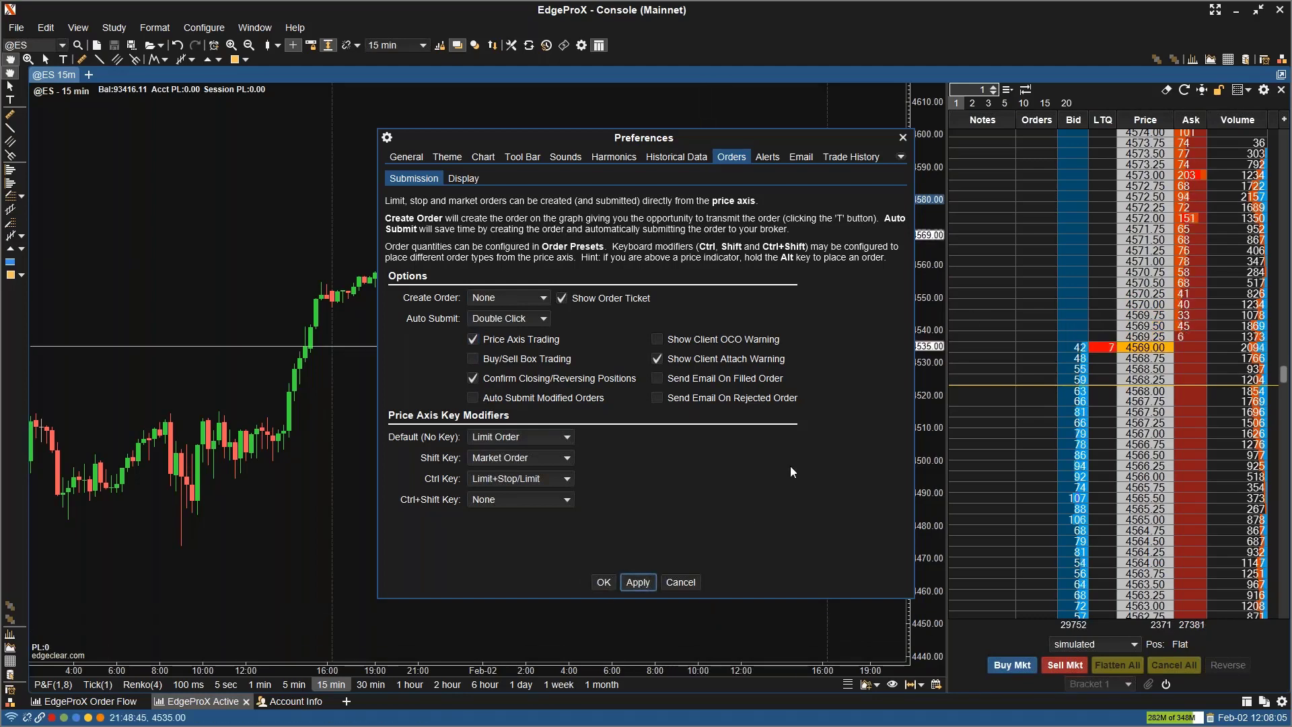
left_click(604, 582)
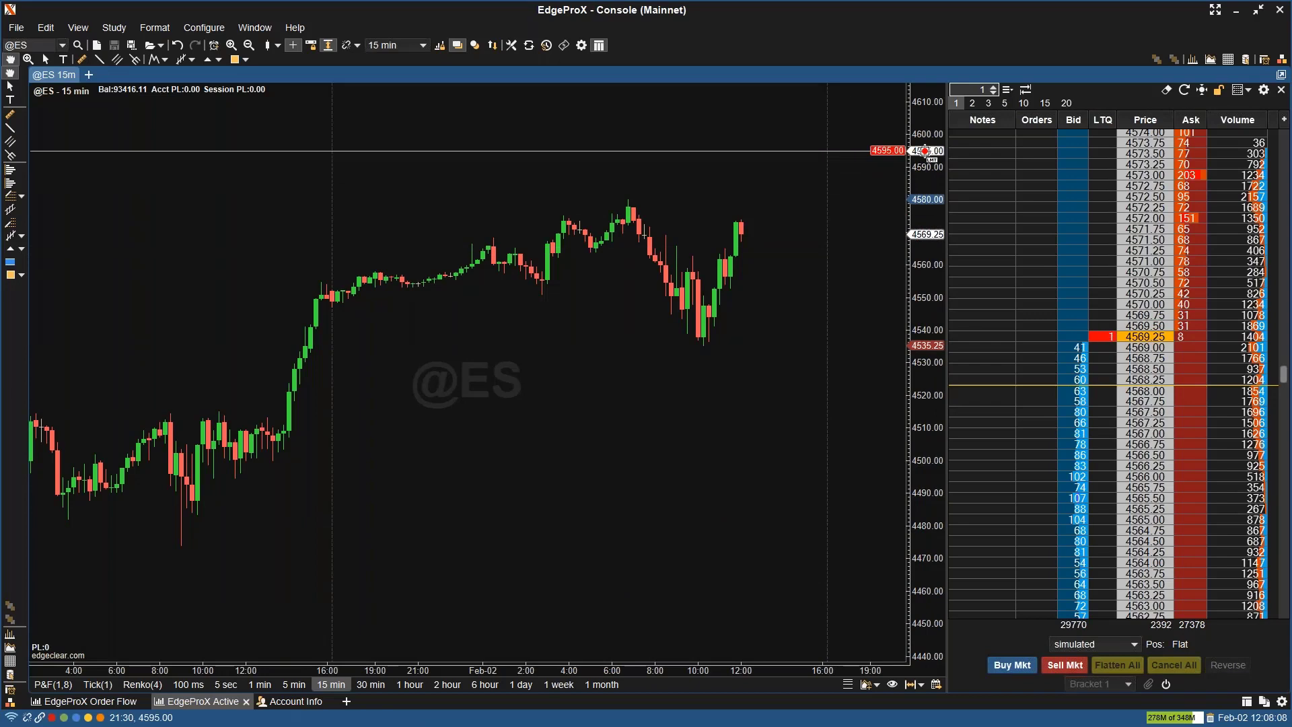
Step: Place a limit order, drag it to 4608.00, transmit the move, then cancel it
left_click(927, 134)
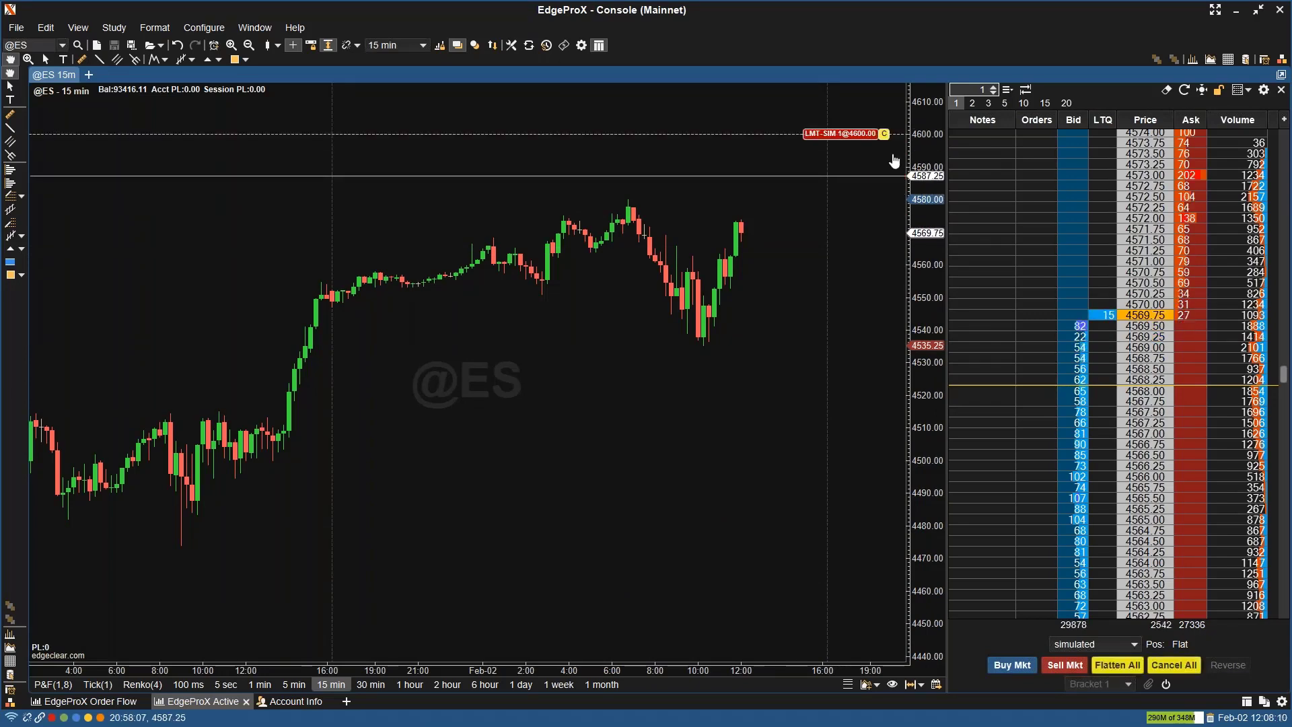
left_click_drag(841, 134, 836, 164)
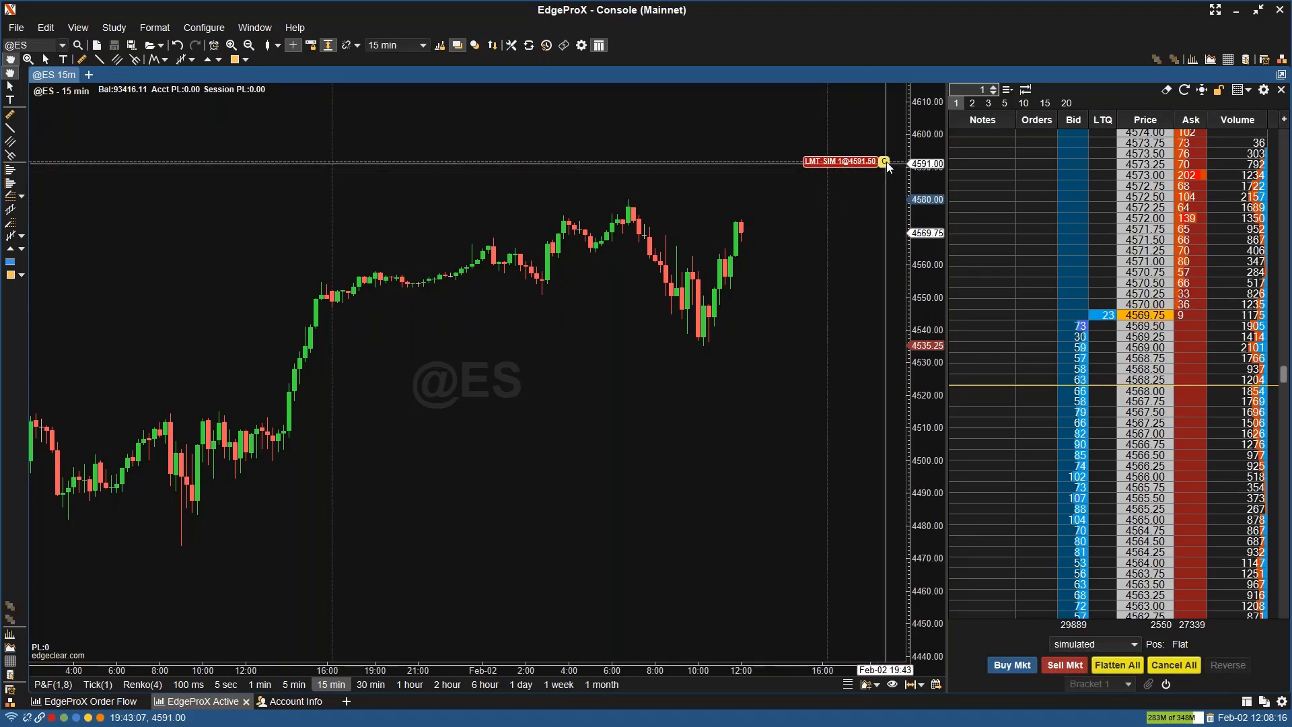
left_click_drag(875, 163, 846, 113)
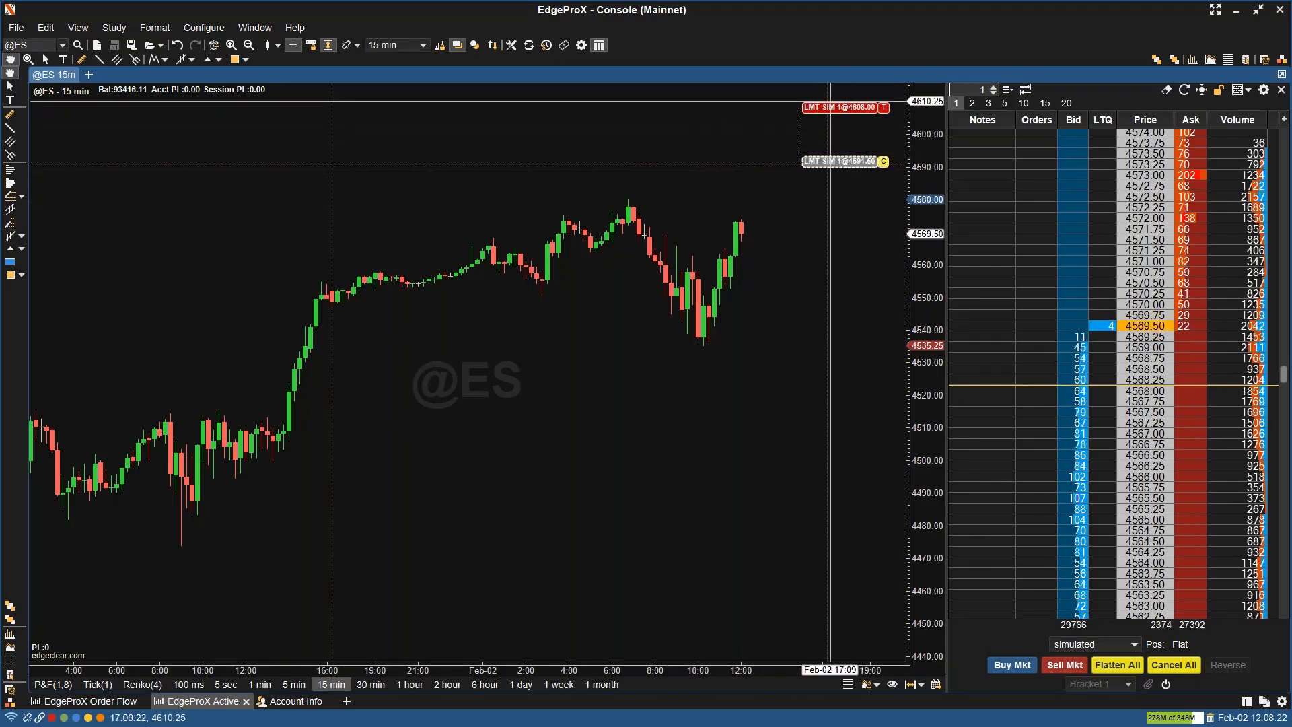
left_click(883, 107)
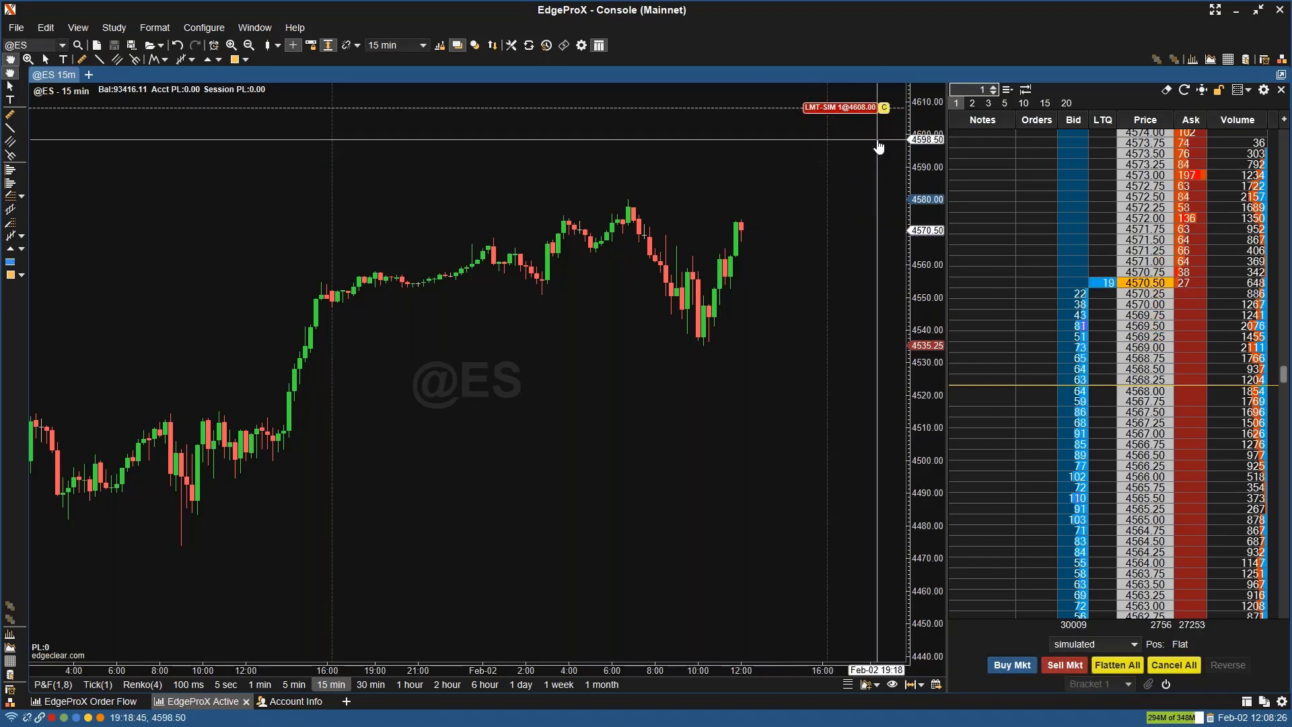
left_click(884, 107)
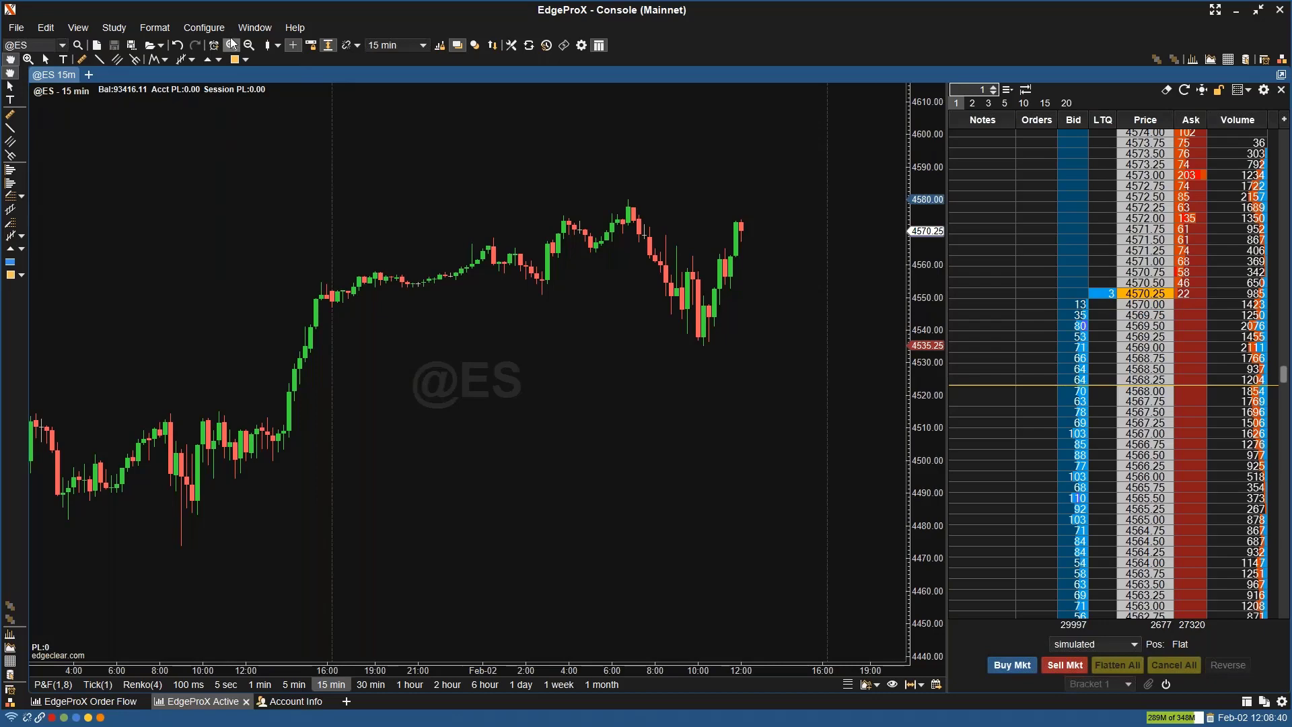
left_click(205, 28)
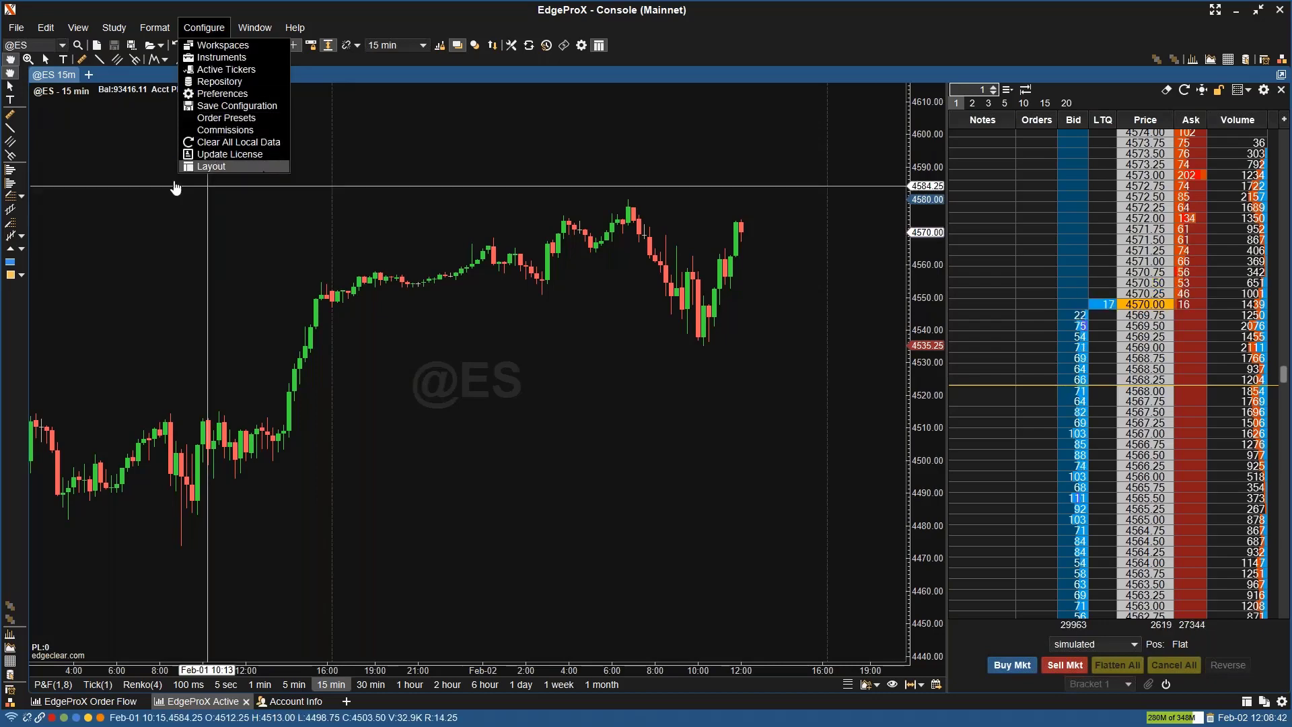
Step: Check Show Client OCO Warning on the Preferences Orders tab
left_click(224, 95)
left_click(731, 158)
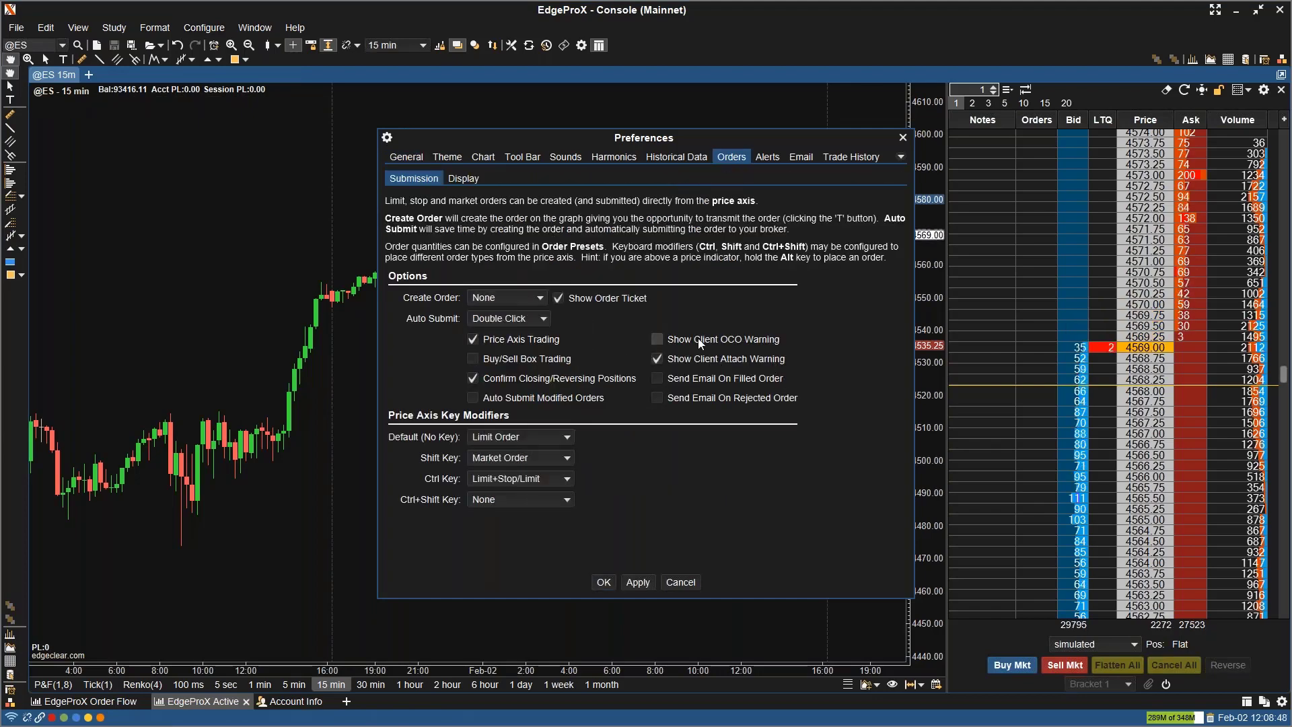
left_click(658, 339)
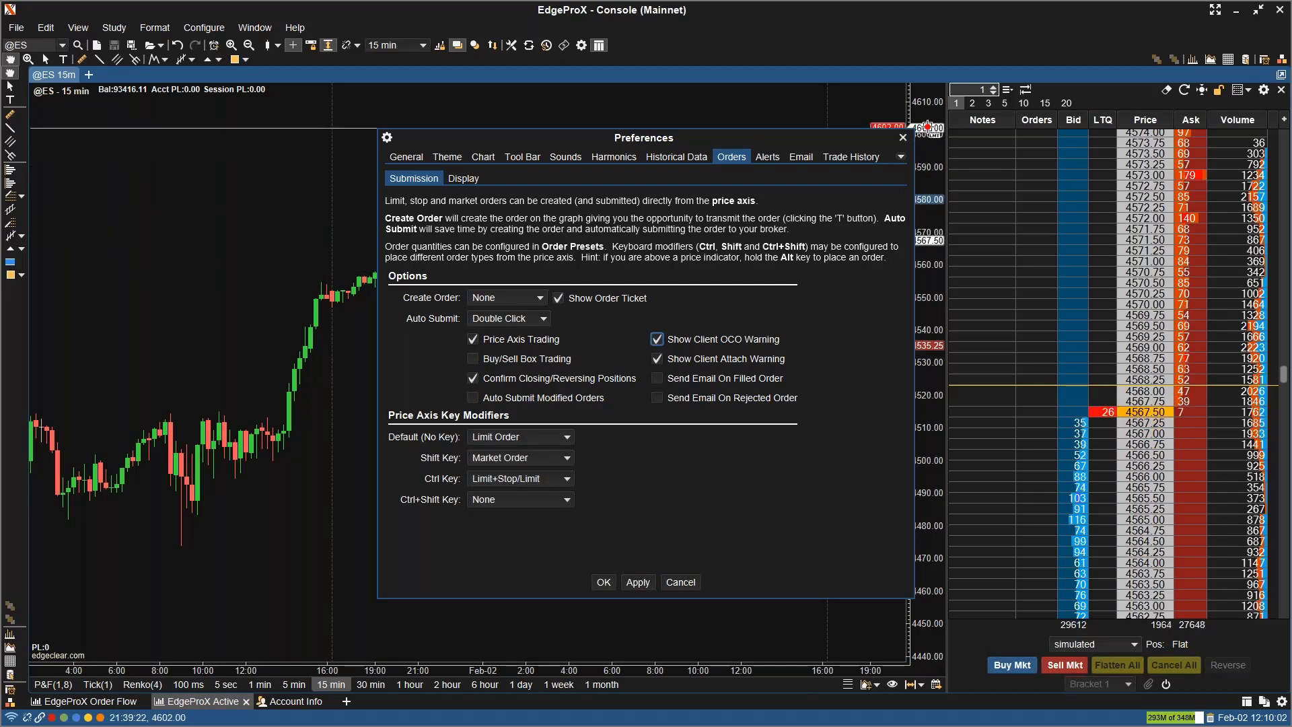
Step: Leave Limit Order as the Default (No Key) price-axis order type and click OK
left_click(531, 434)
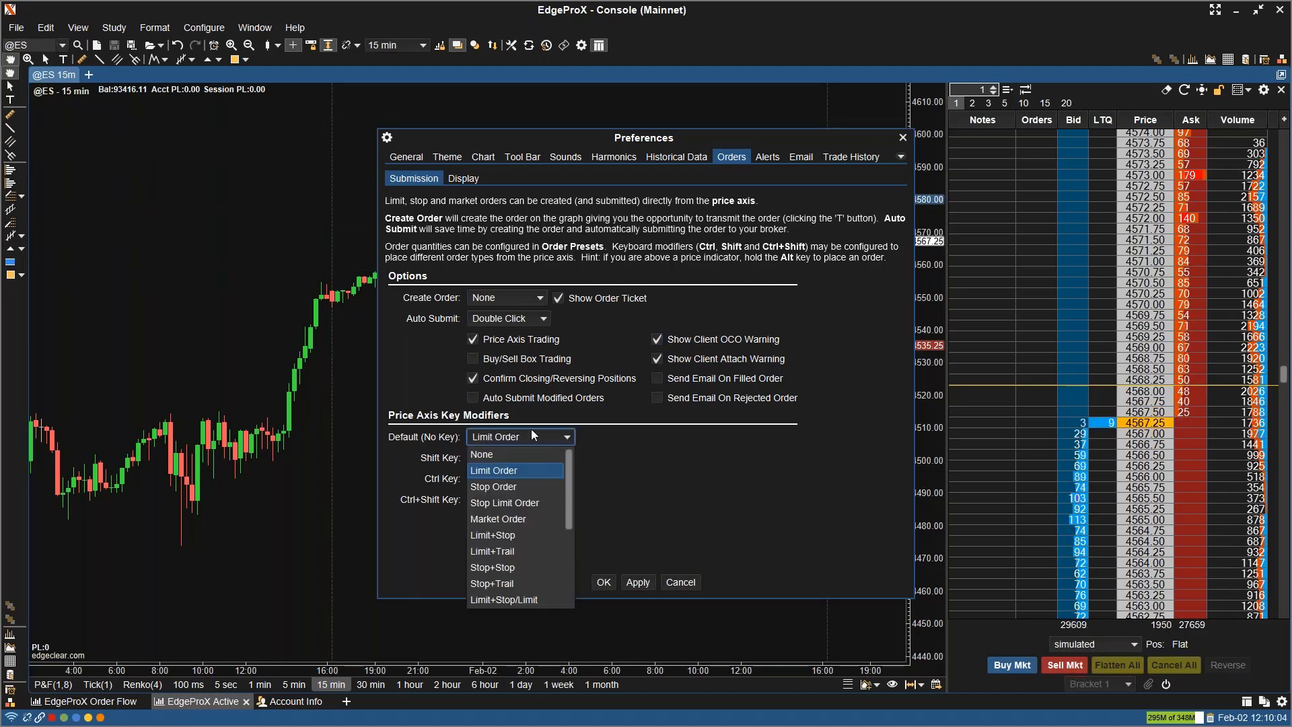
scroll(498, 505, "down", 1)
scroll(500, 505, "up", 1)
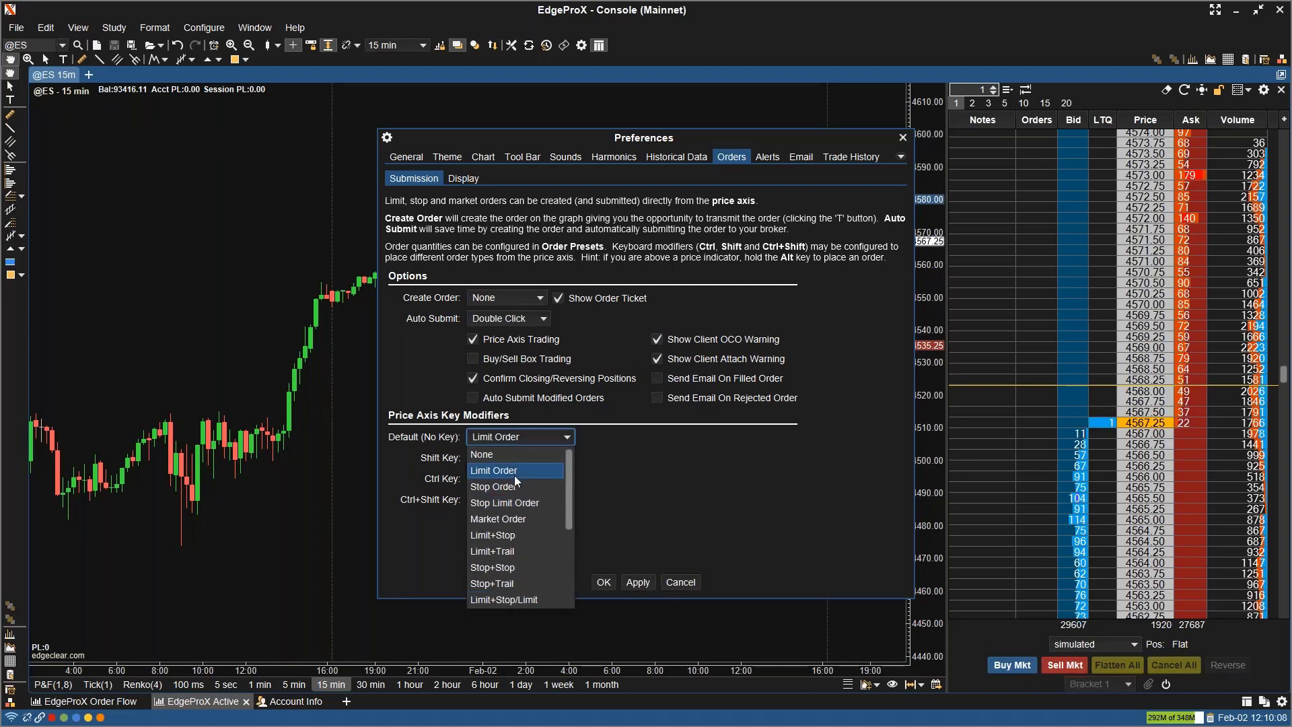
left_click(515, 476)
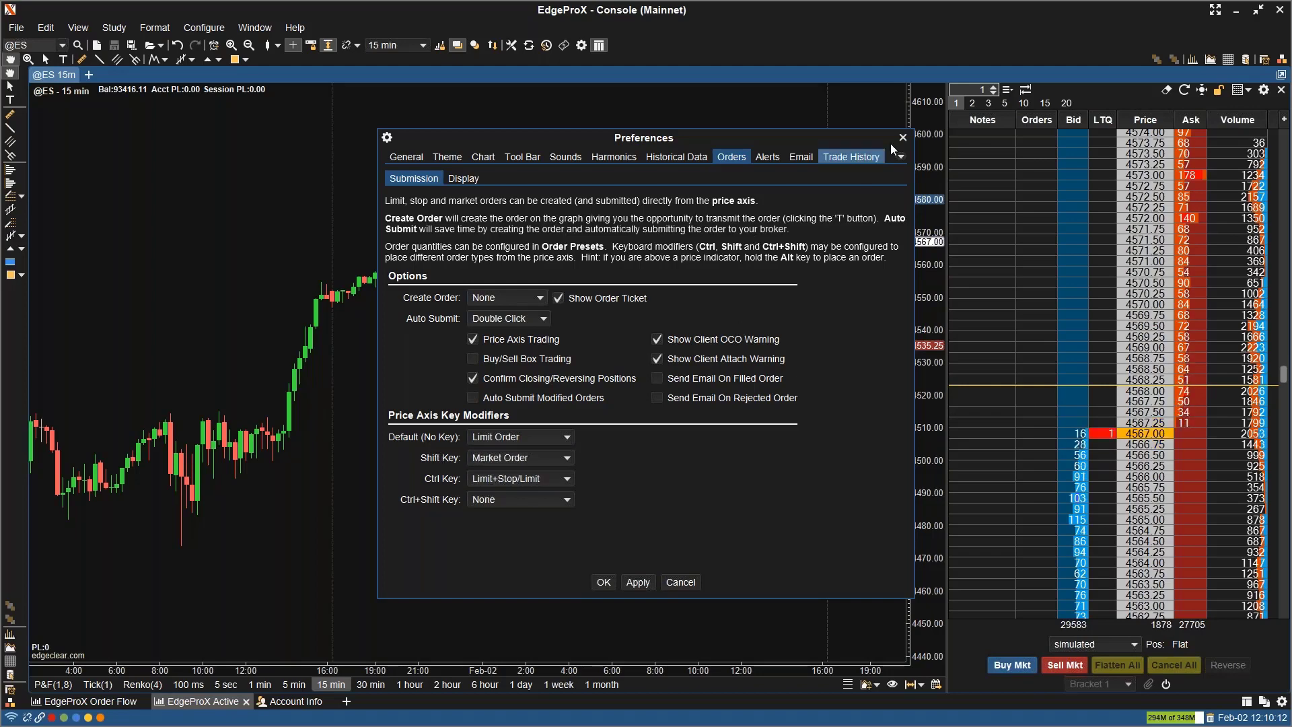
left_click(610, 582)
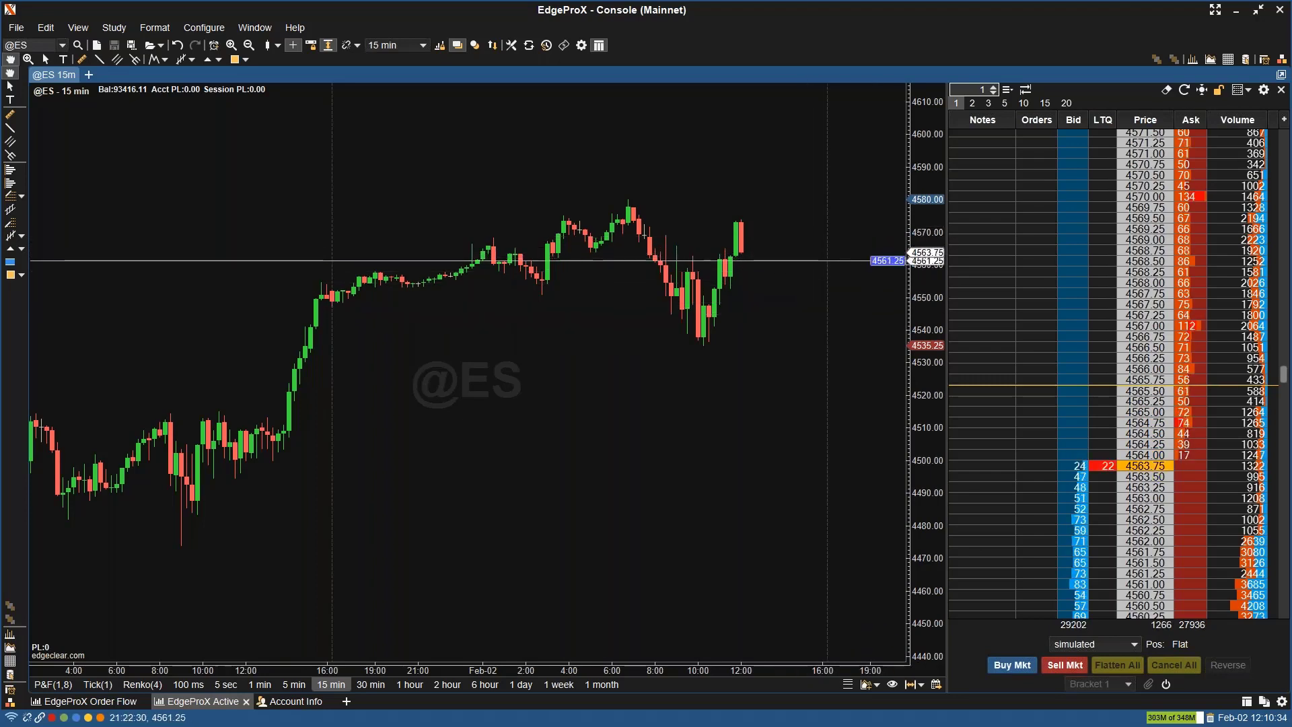
Step: Buy one ES contract at market at 4564.00 with Ctrl+B, then Flatten All and confirm
key("ctrl+b")
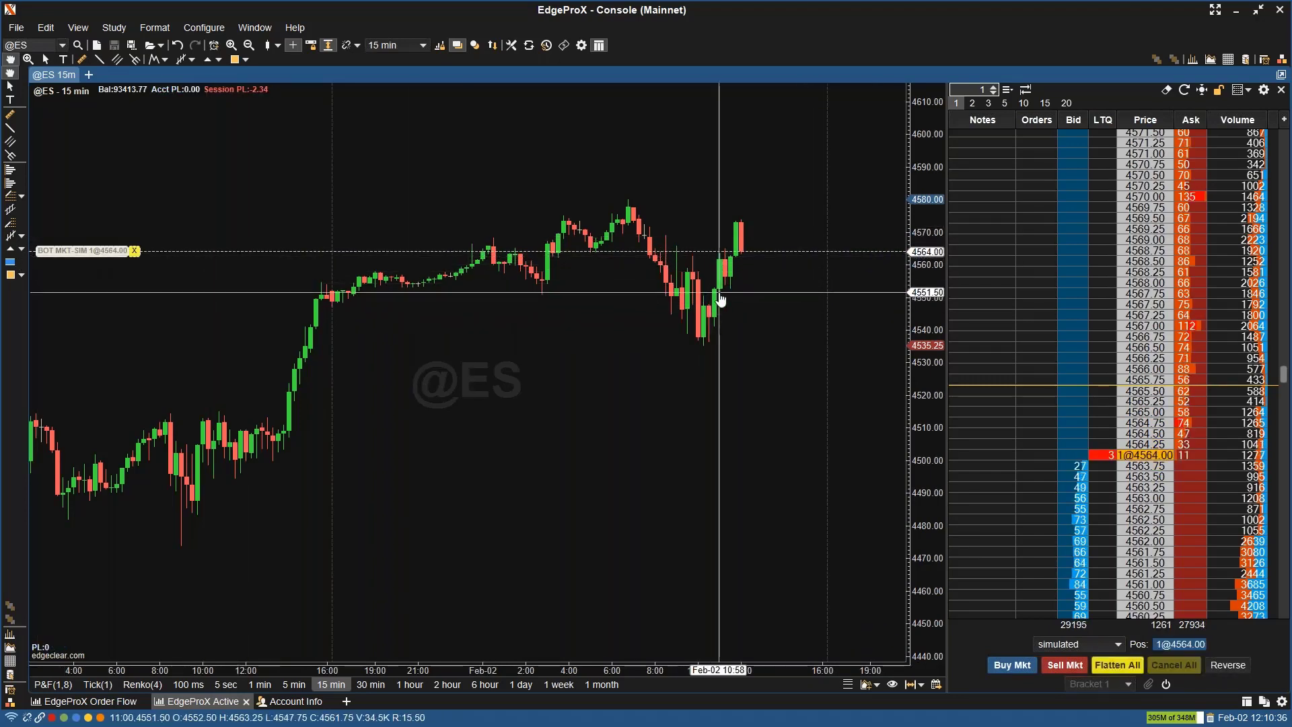
left_click(135, 251)
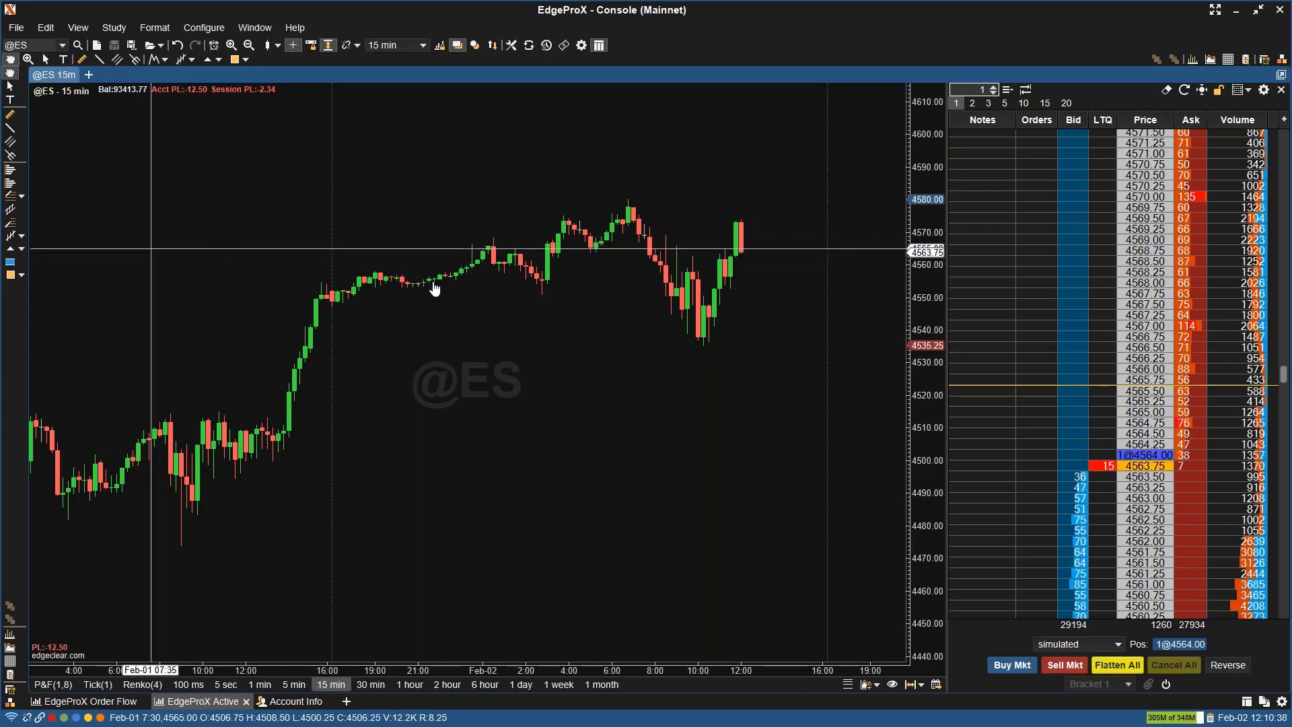
left_click(1114, 665)
left_click(632, 412)
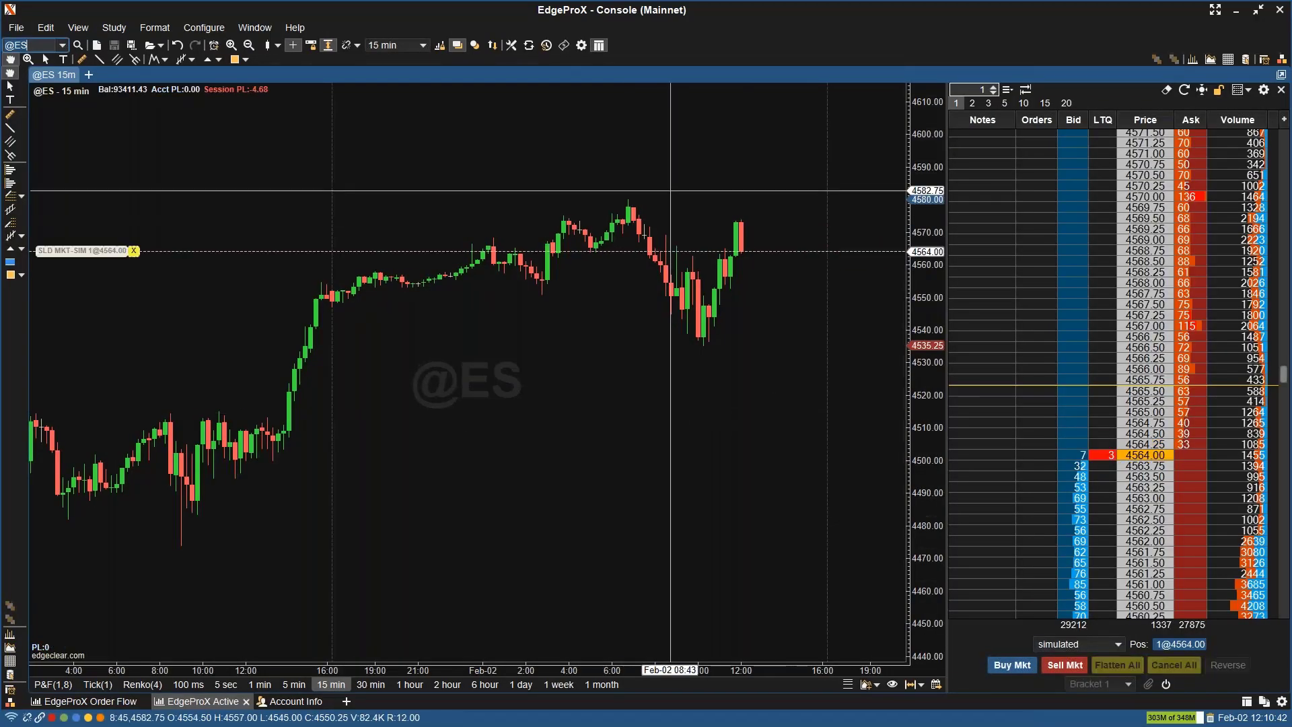
left_click(262, 34)
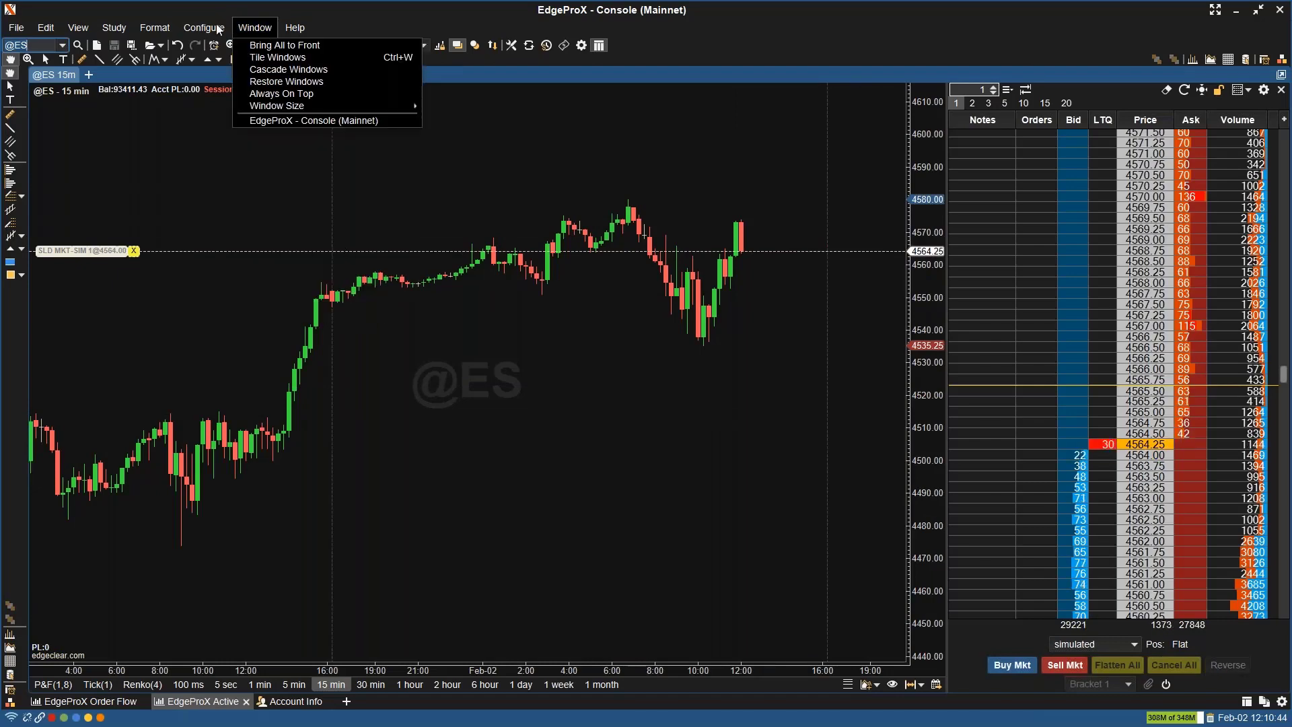
Step: Reopen Preferences and view the Email tab's SMTP settings (port 587, TLS)
left_click(209, 85)
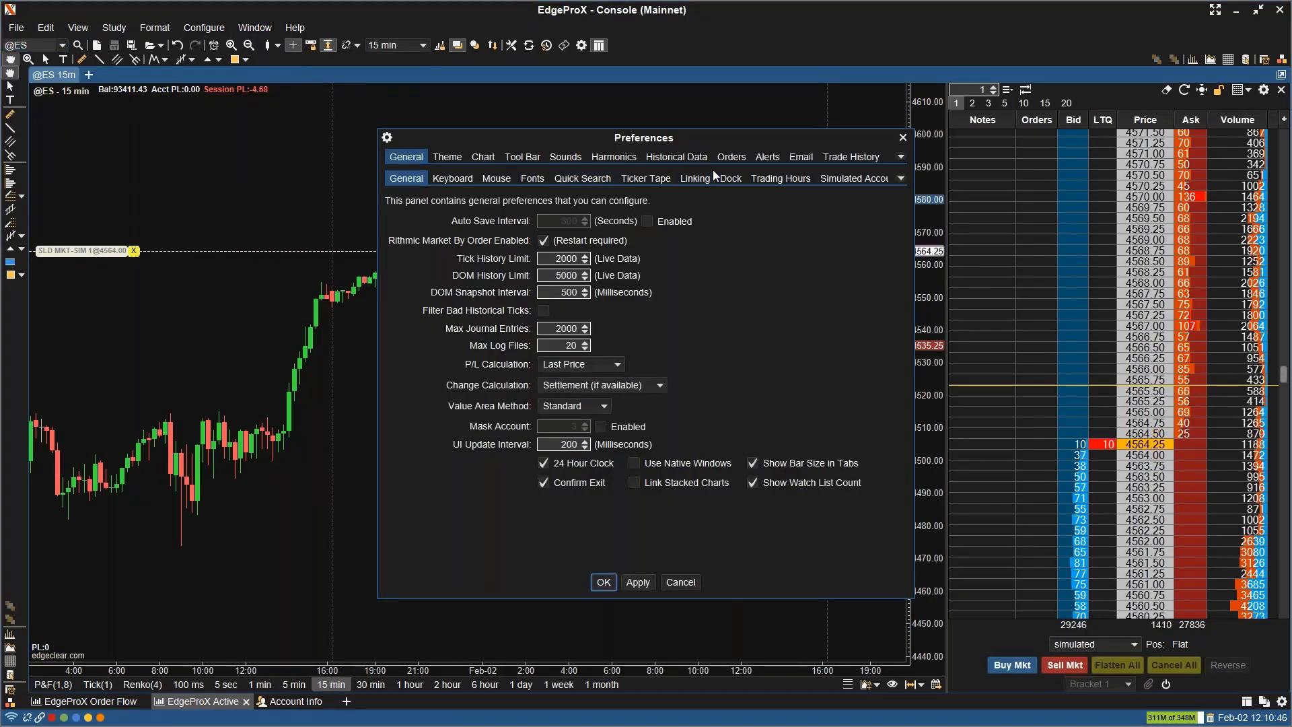
left_click(731, 157)
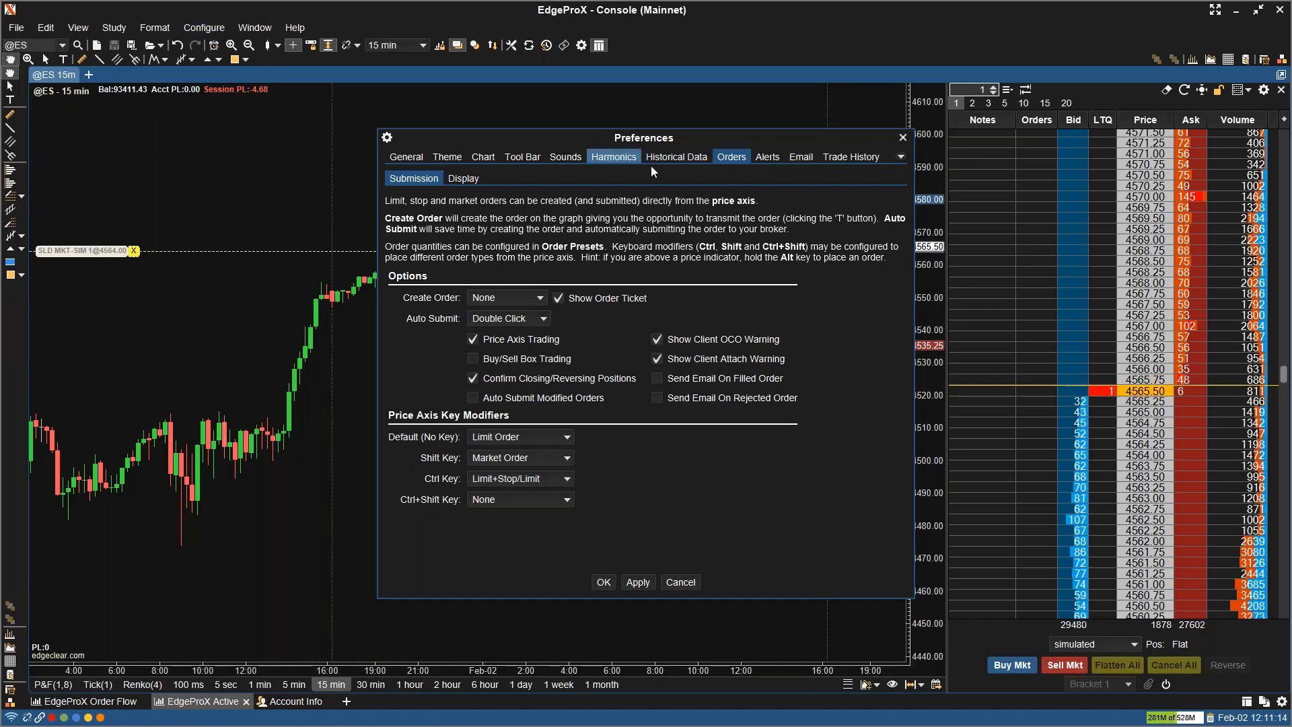
left_click(796, 157)
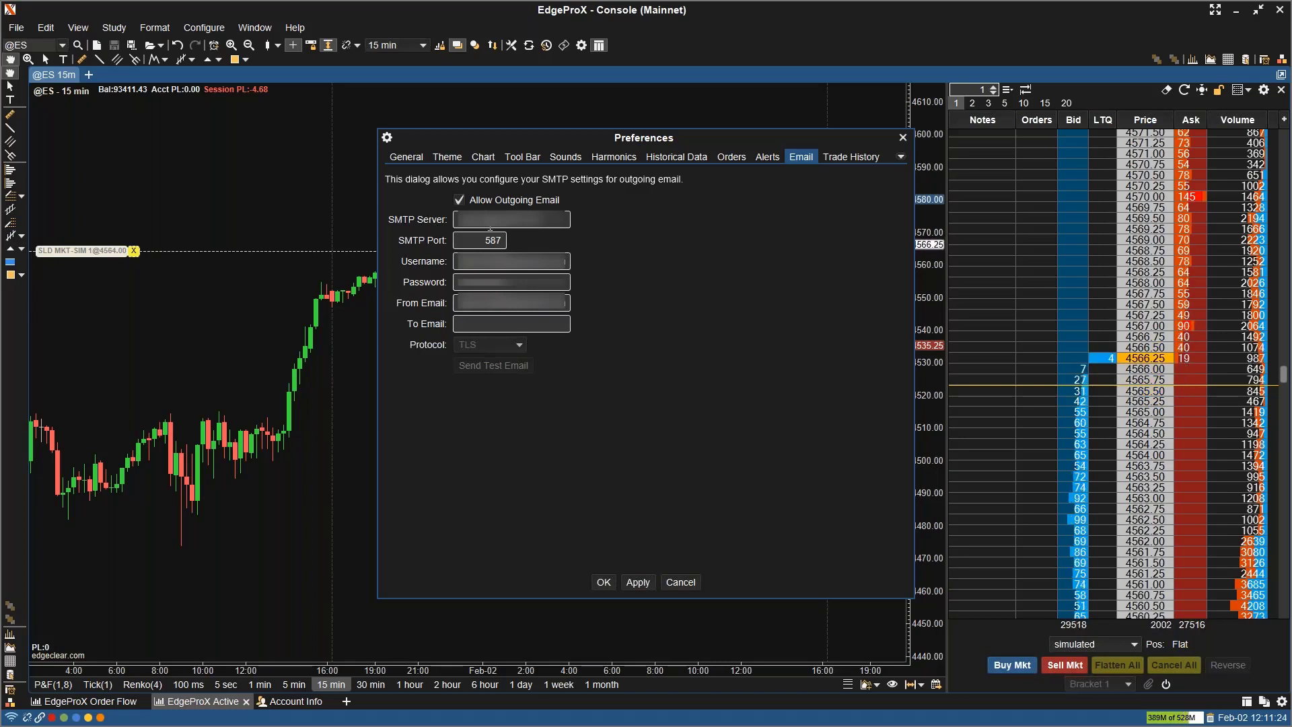
left_click(532, 228)
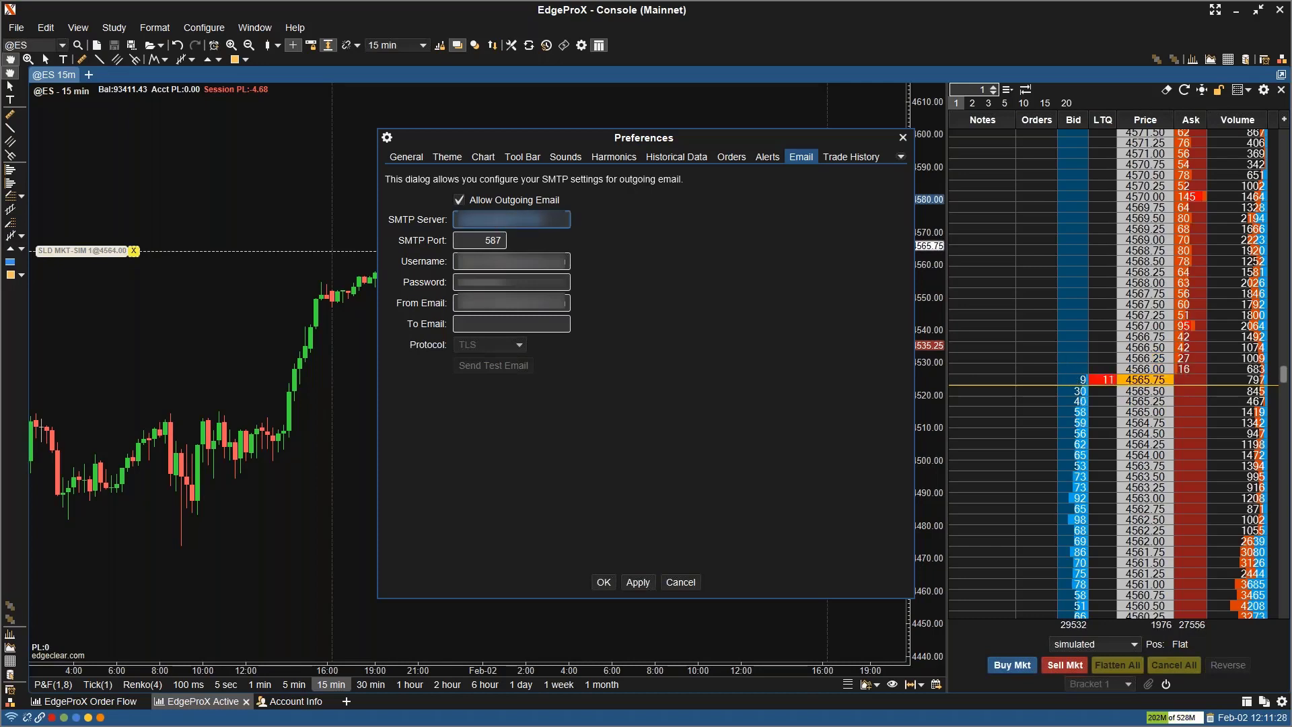
left_click(750, 239)
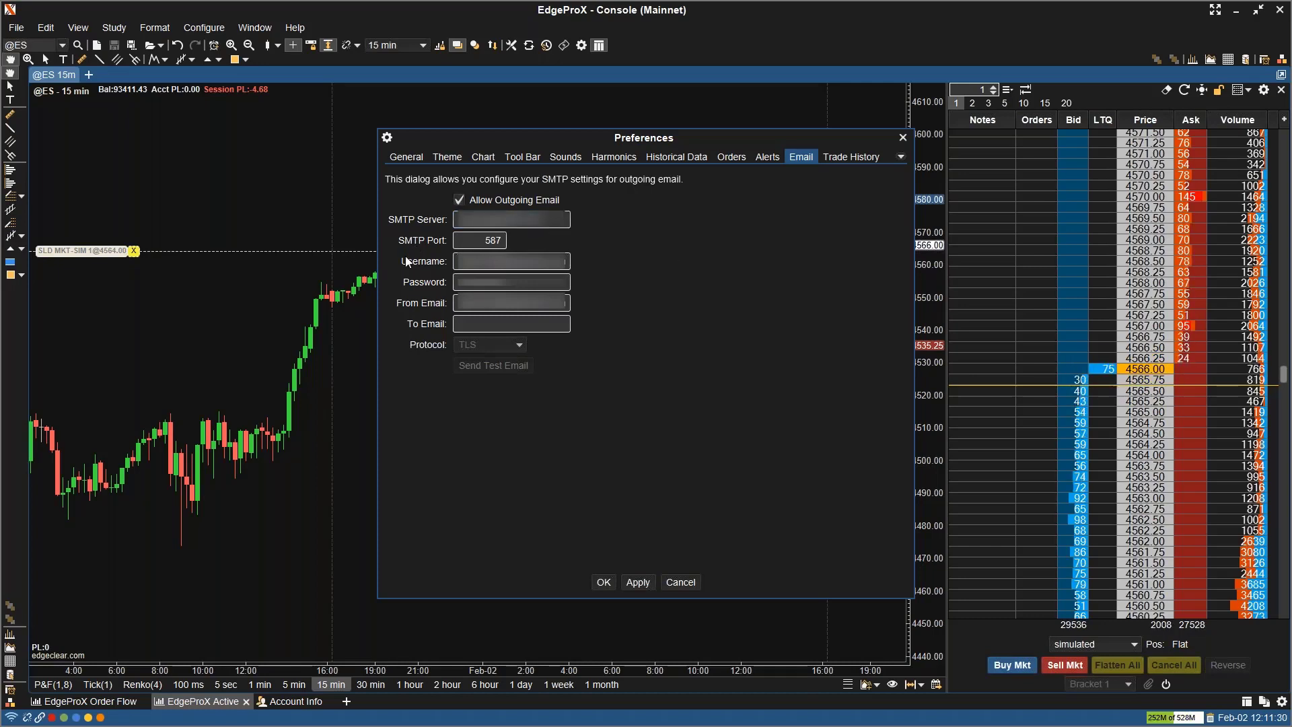
left_click(490, 241)
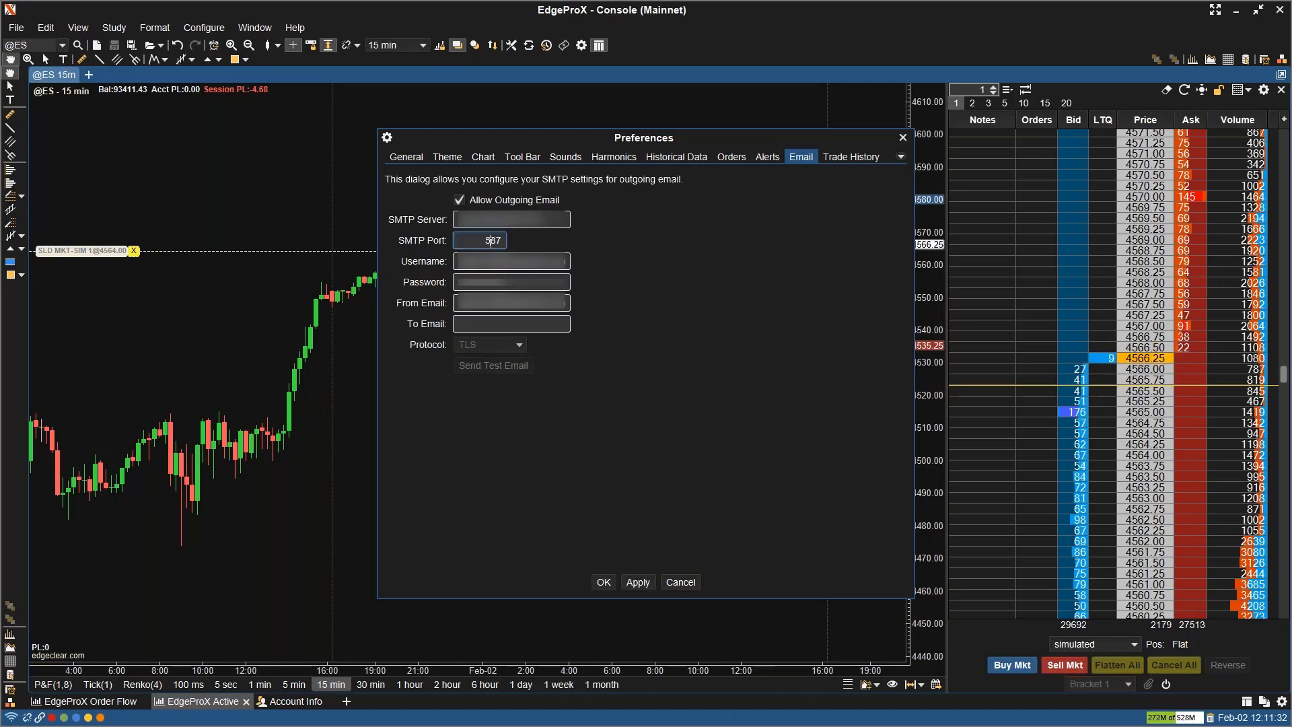
left_click(676, 265)
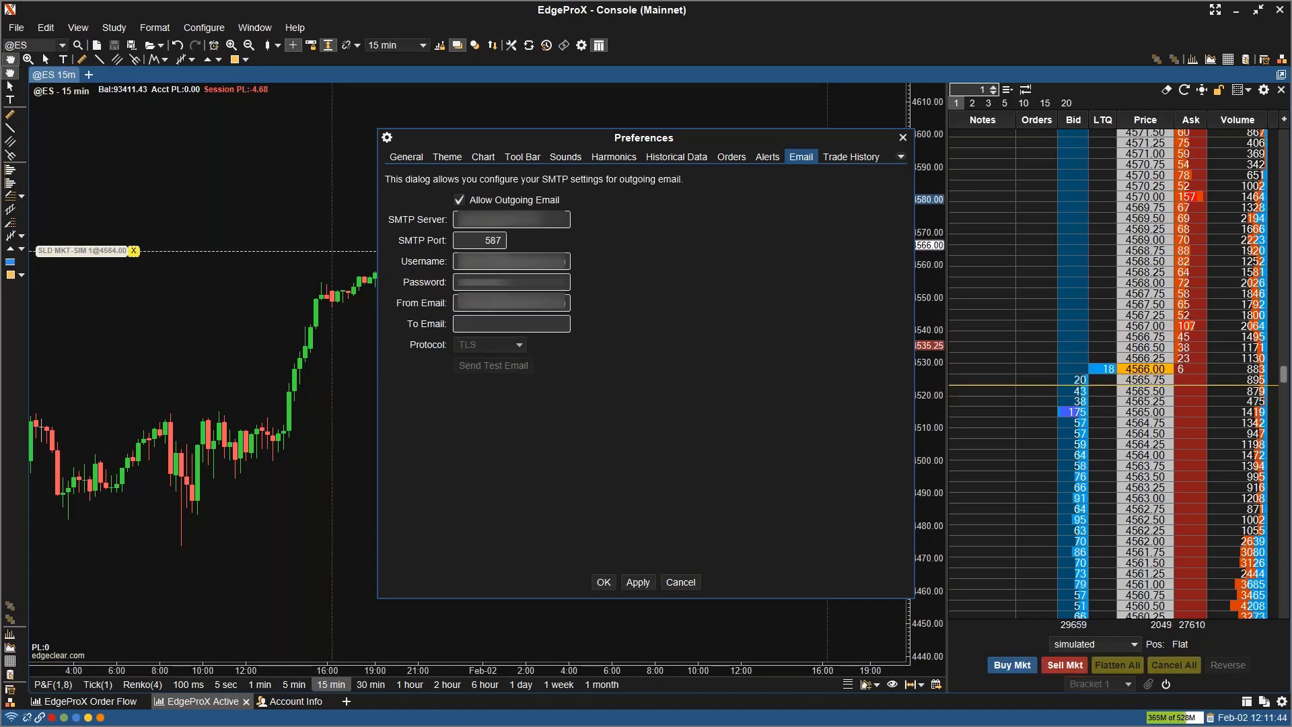
left_click(494, 308)
left_click(459, 330)
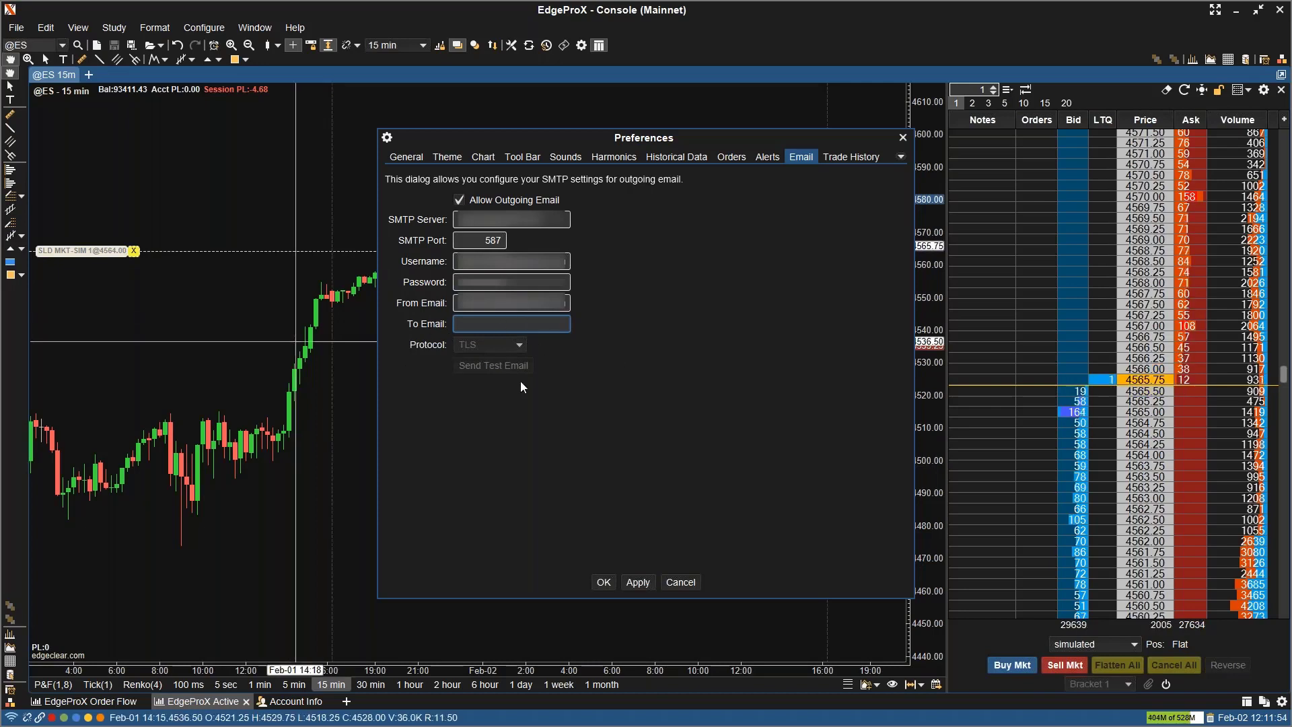
left_click(488, 370)
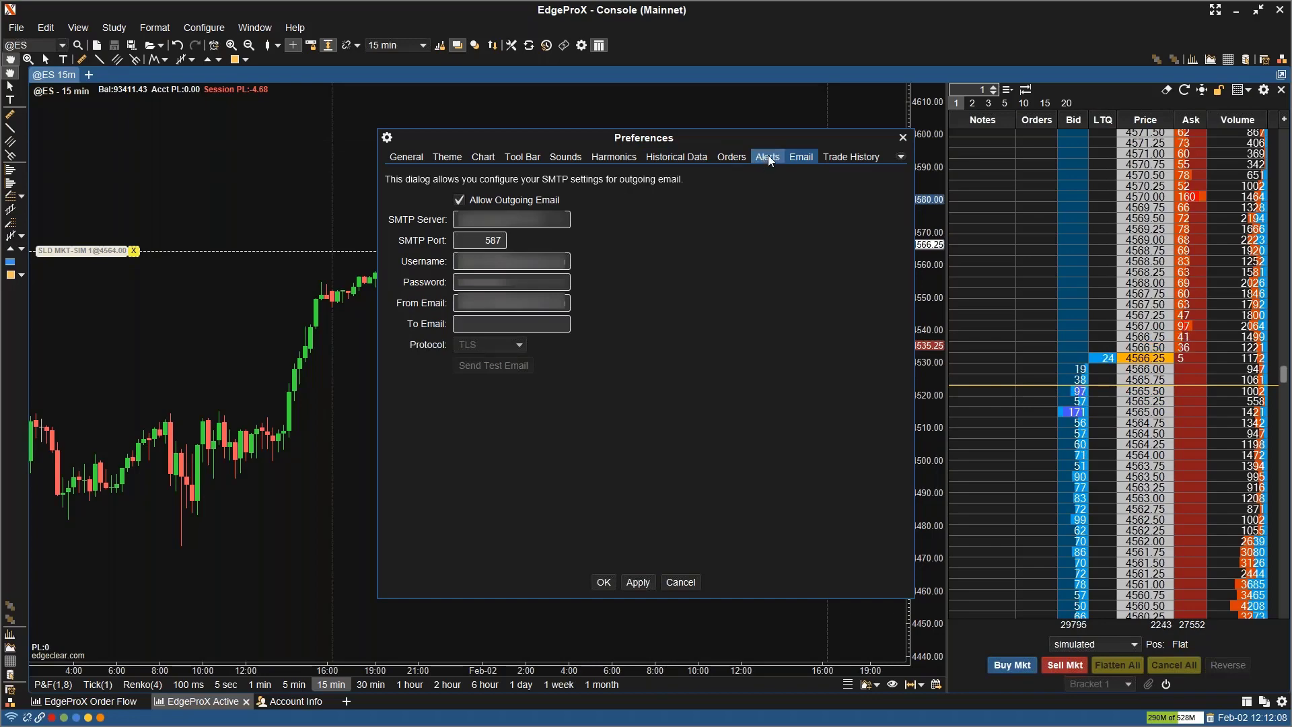
Step: Return to the Orders tab, close Preferences with X, and advance to the Questions slide
left_click(731, 156)
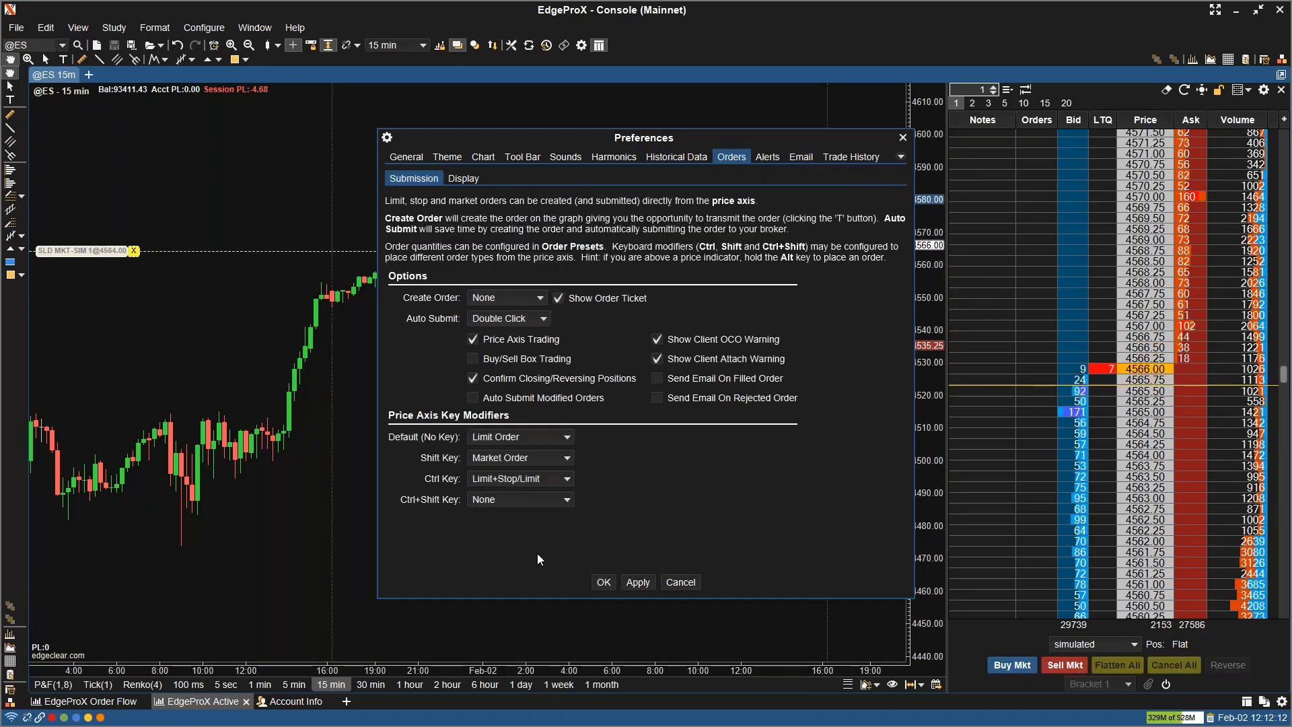
left_click(902, 138)
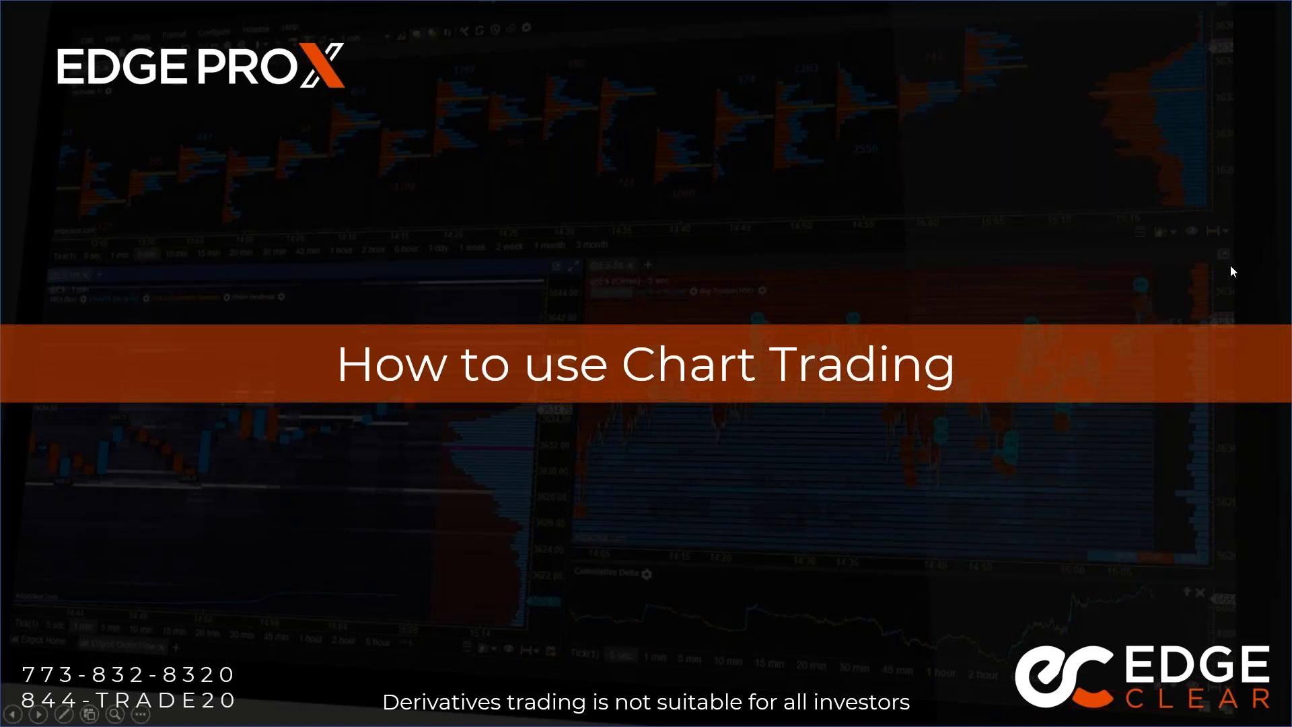
left_click(1233, 271)
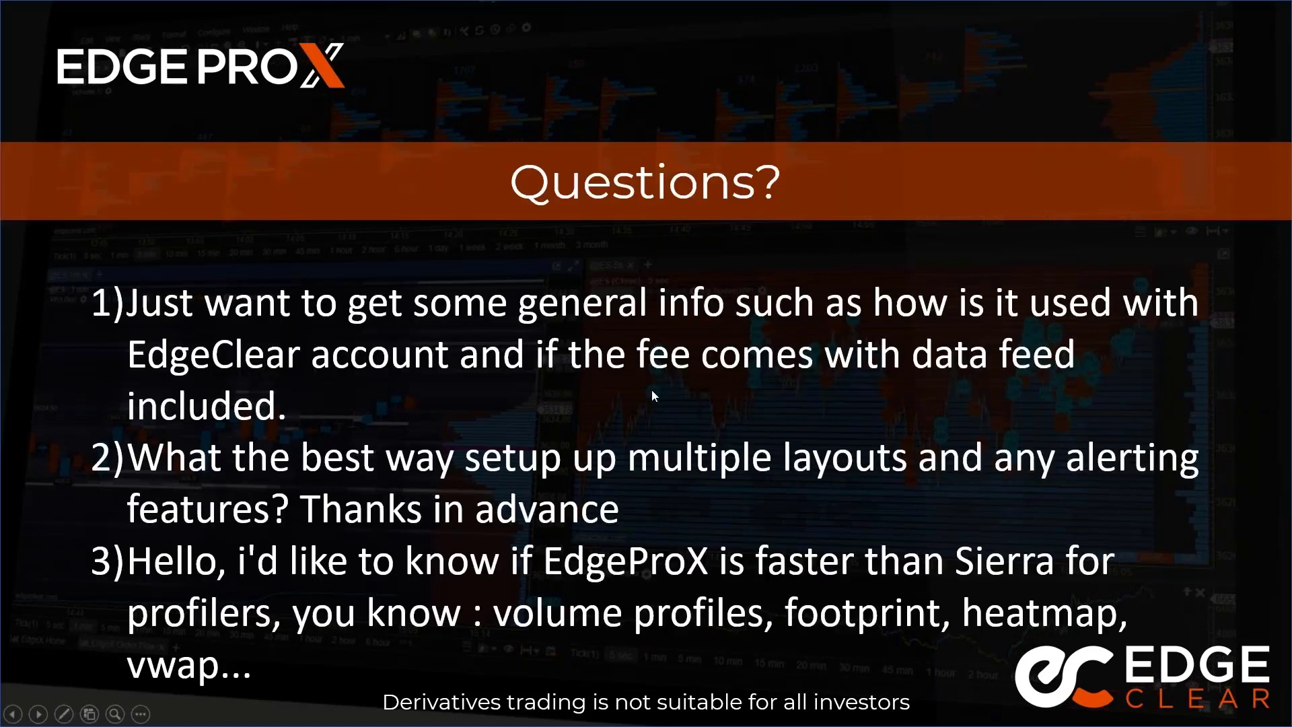